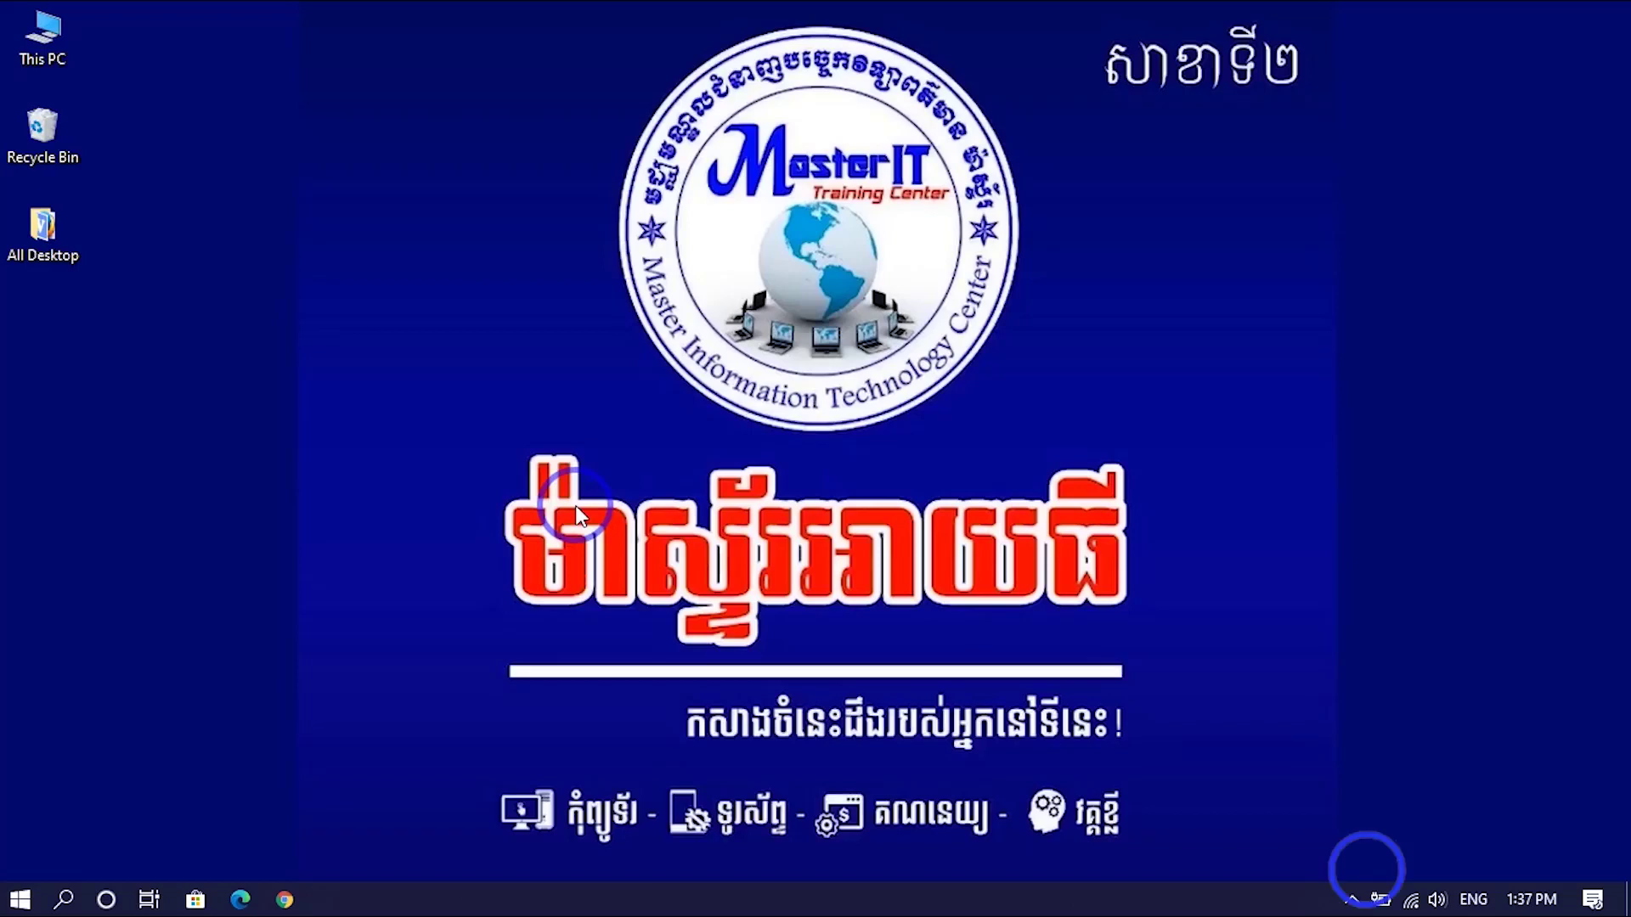
- Search Windows for 'word' and launch Microsoft Word from the Best match result
key("super+s")
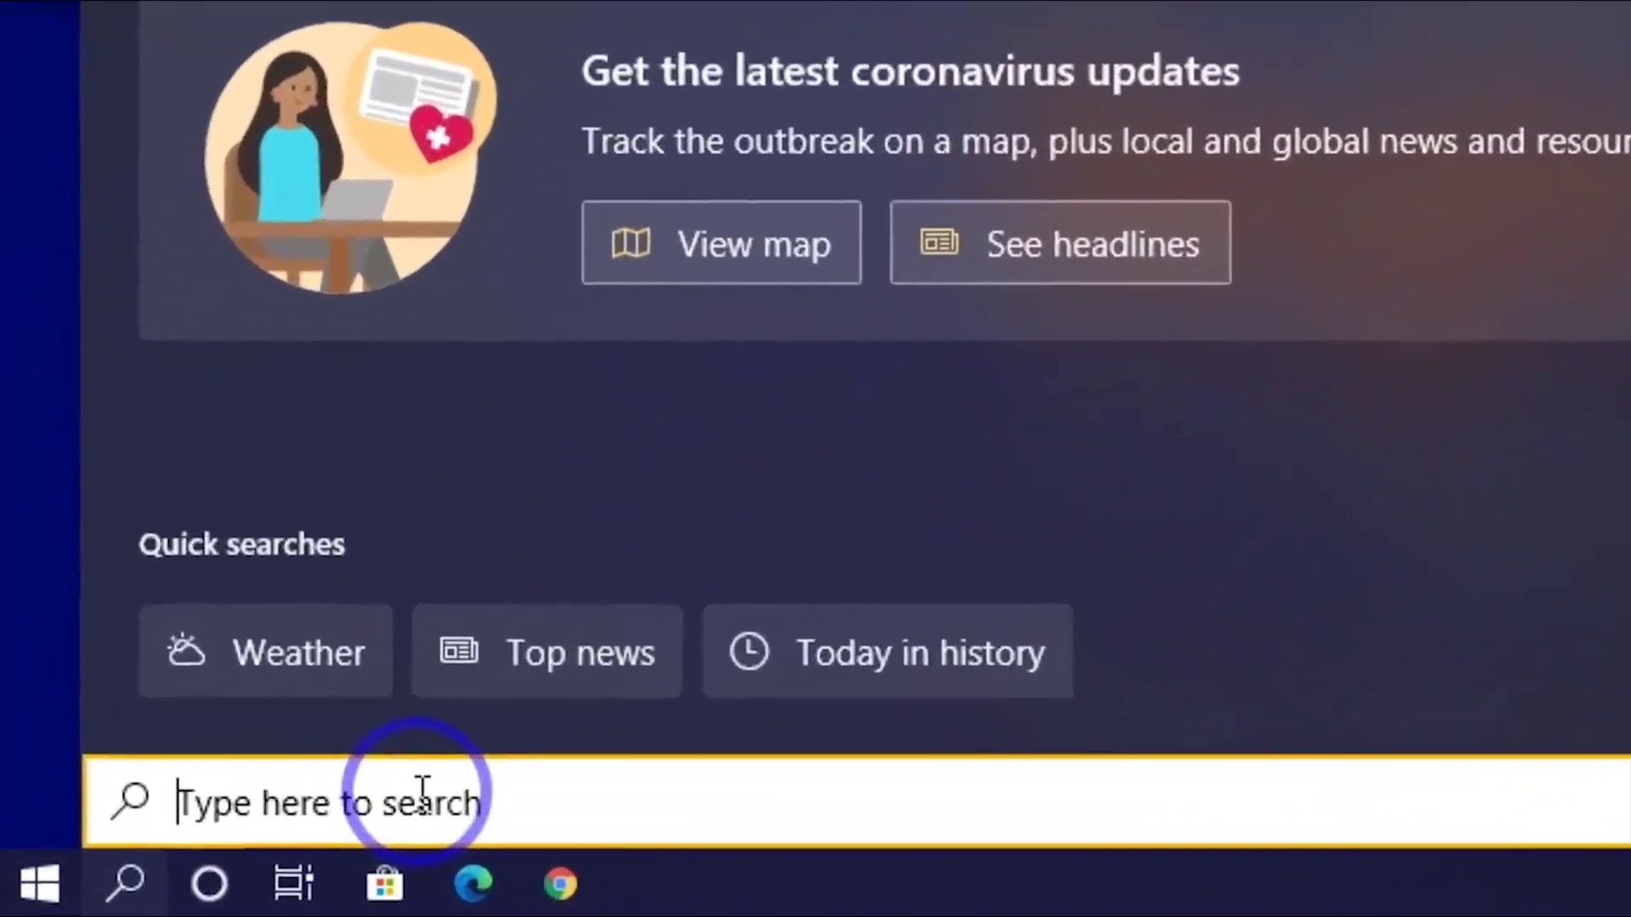
type("word")
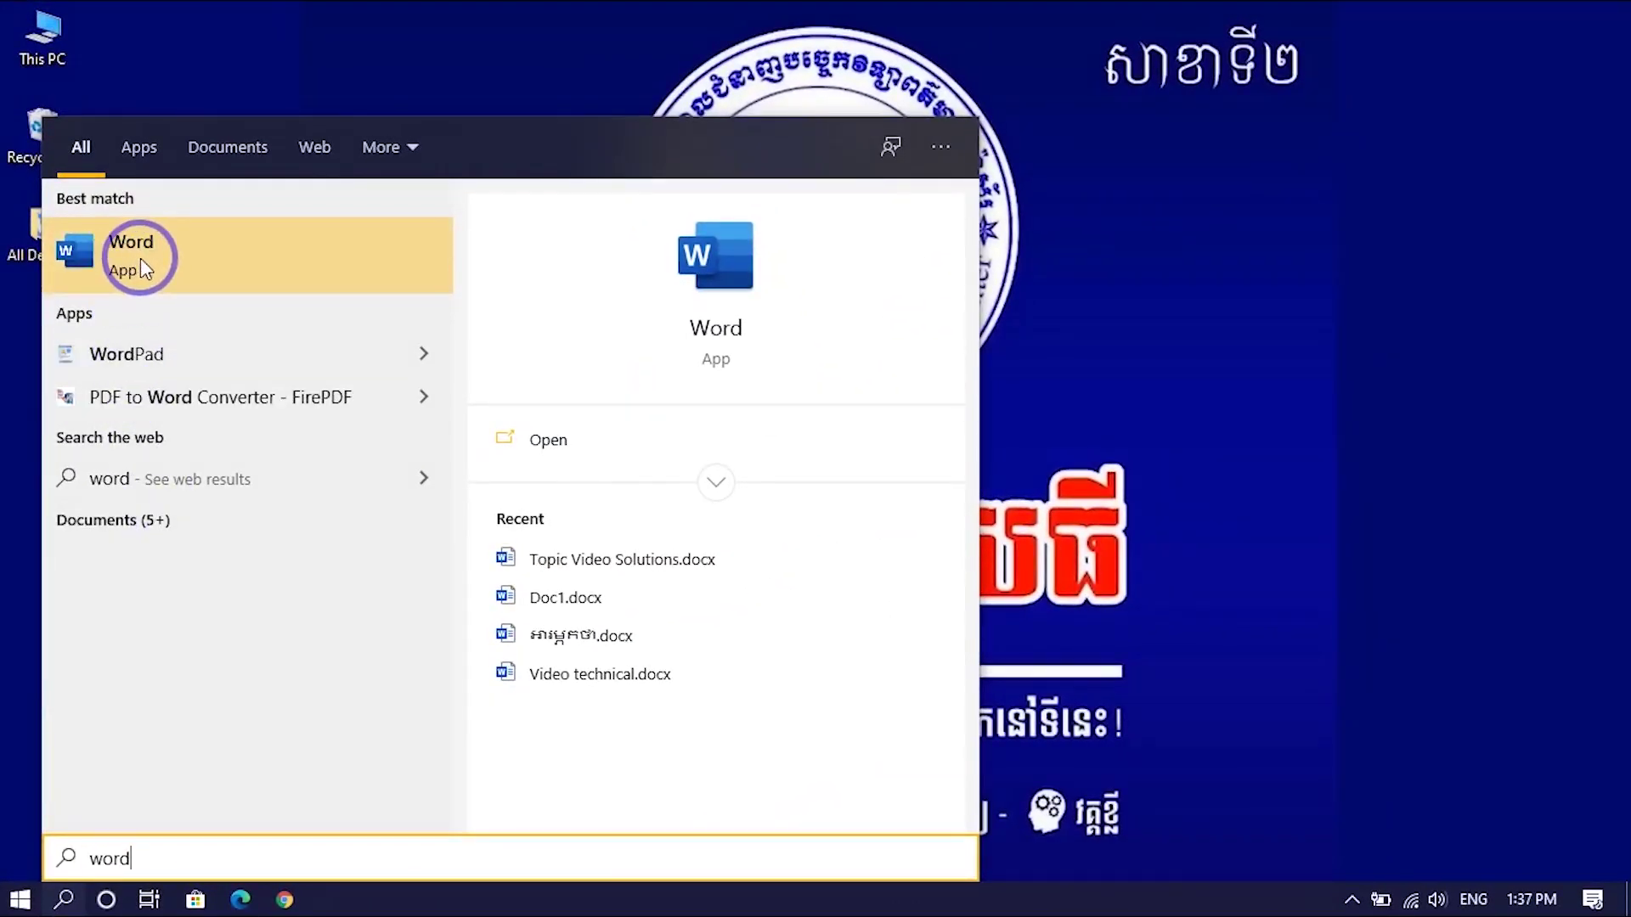
left_click(140, 258)
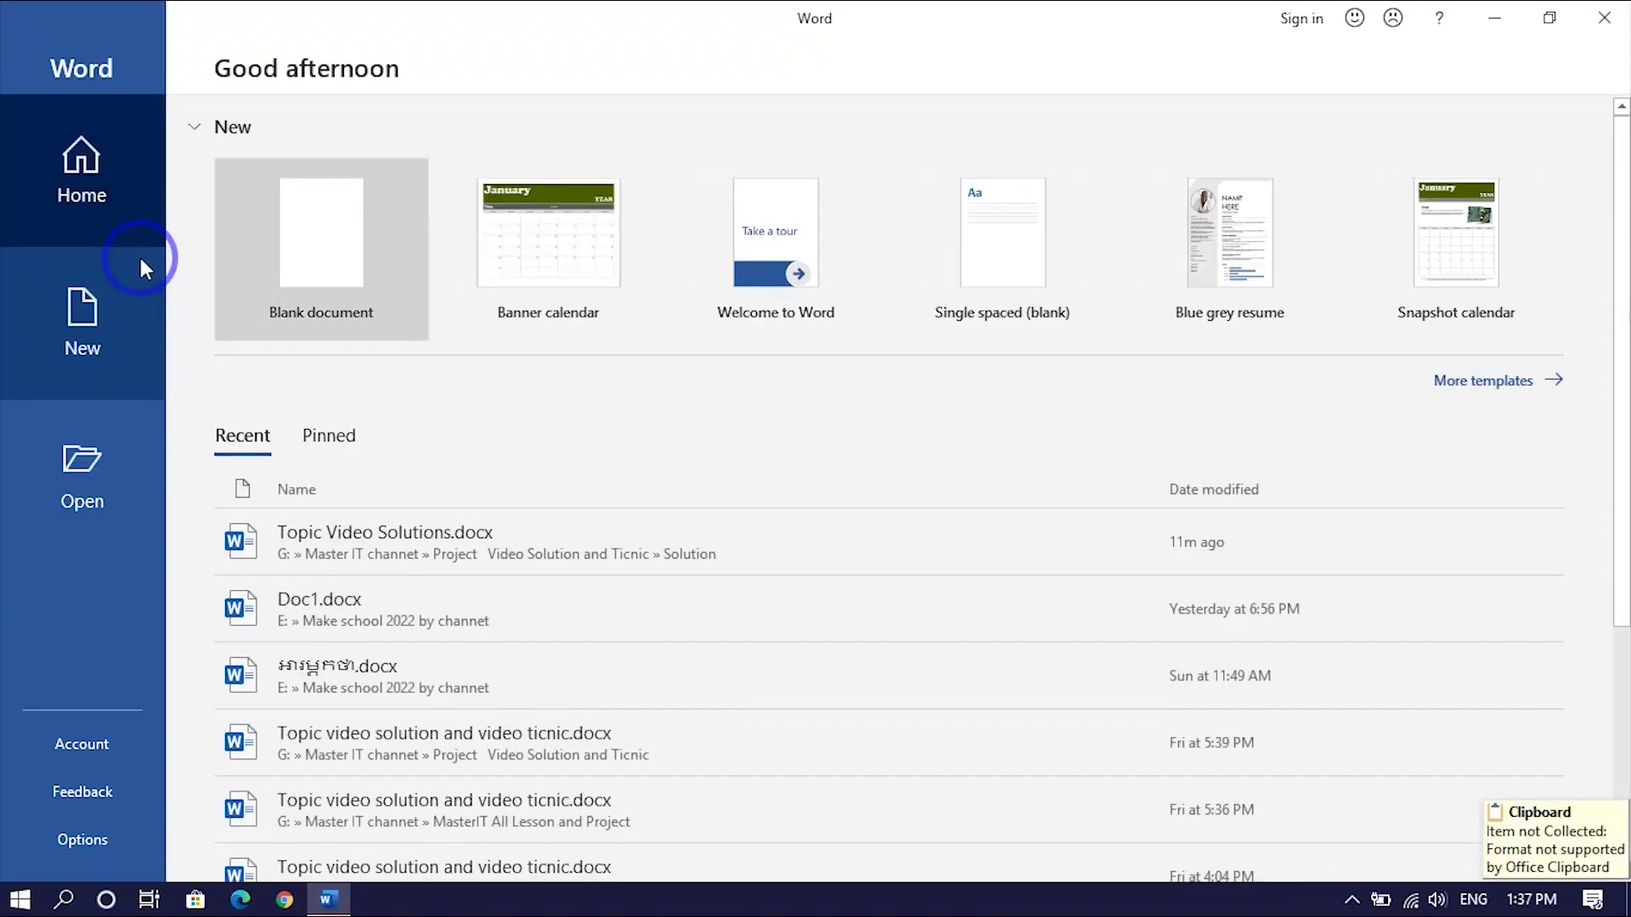
- Create a blank document and turn on the Ruler in the View tab
left_click(328, 264)
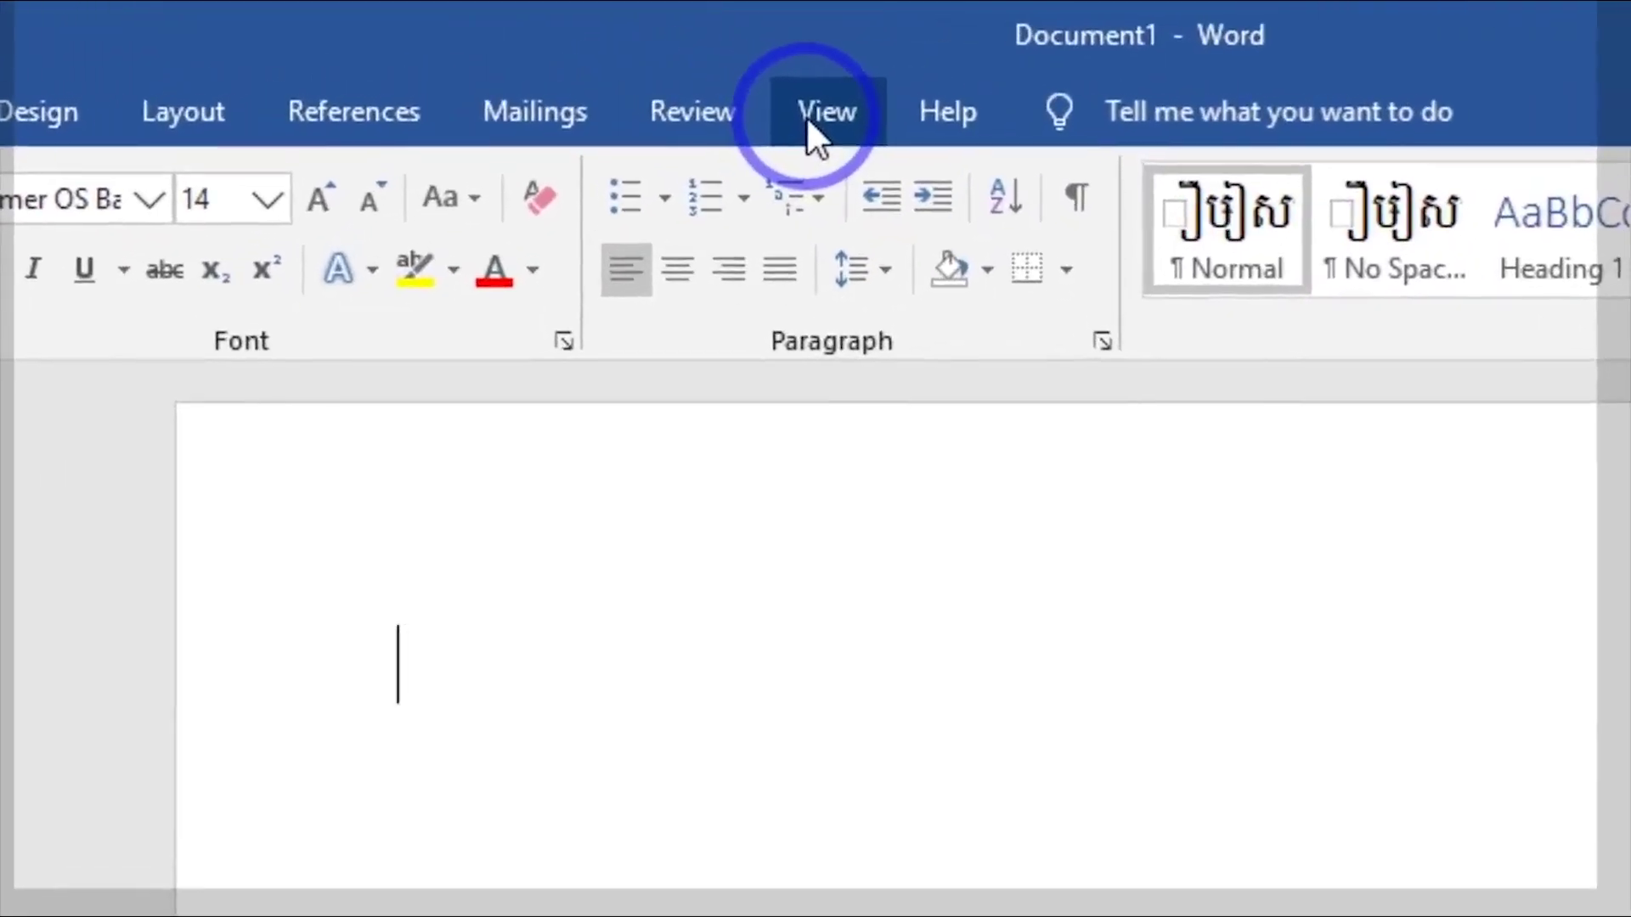
left_click(808, 117)
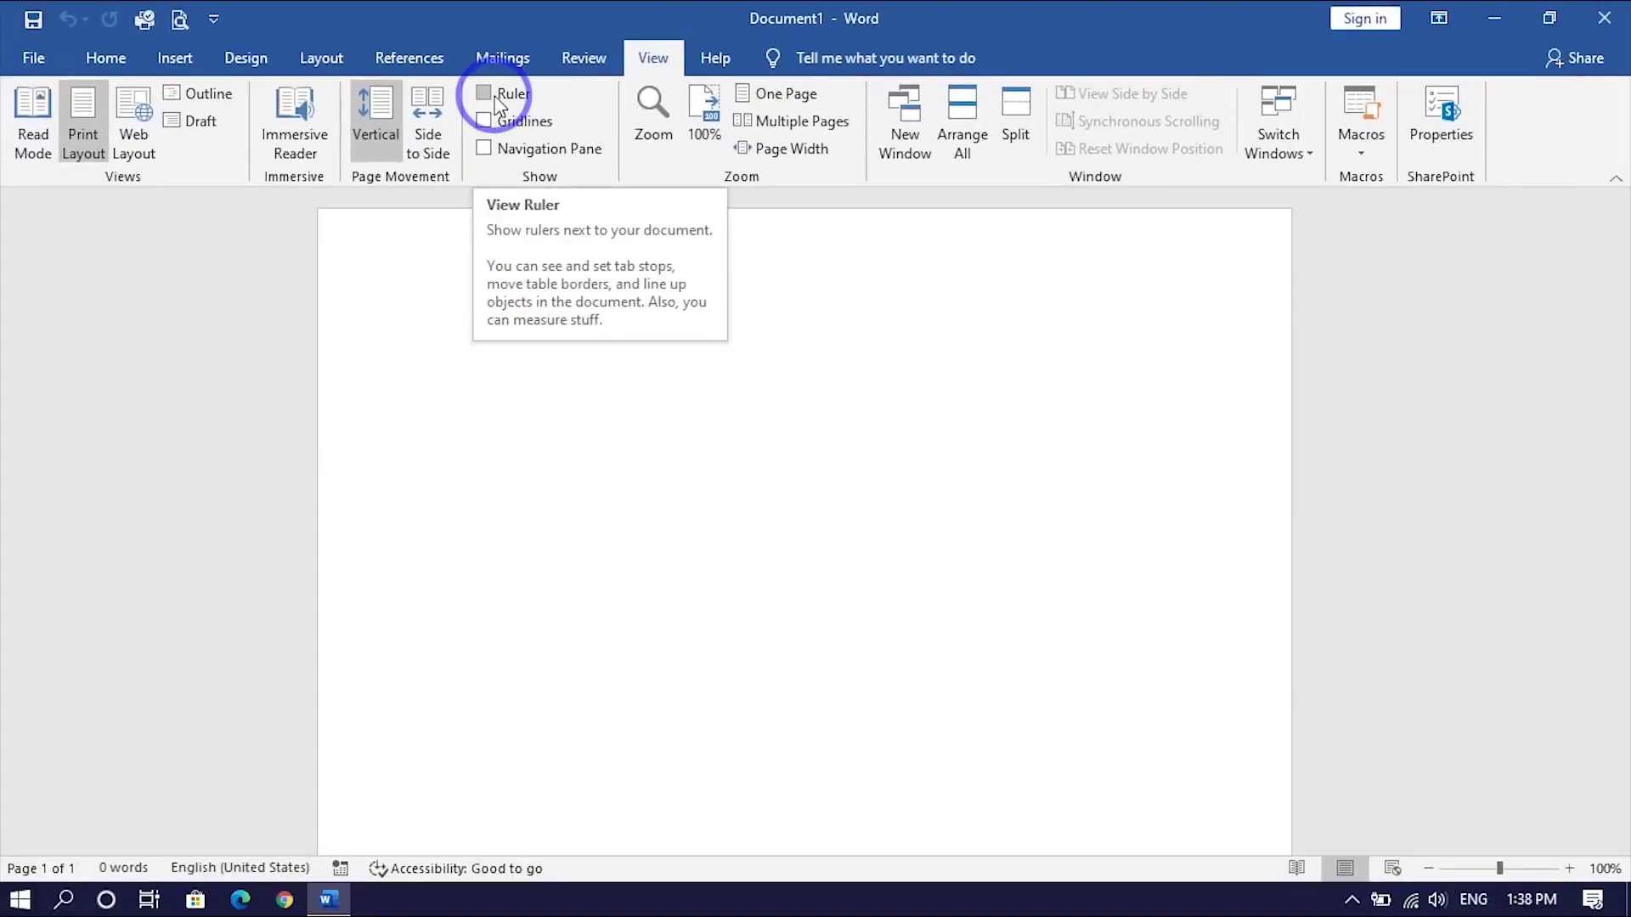
left_click(498, 100)
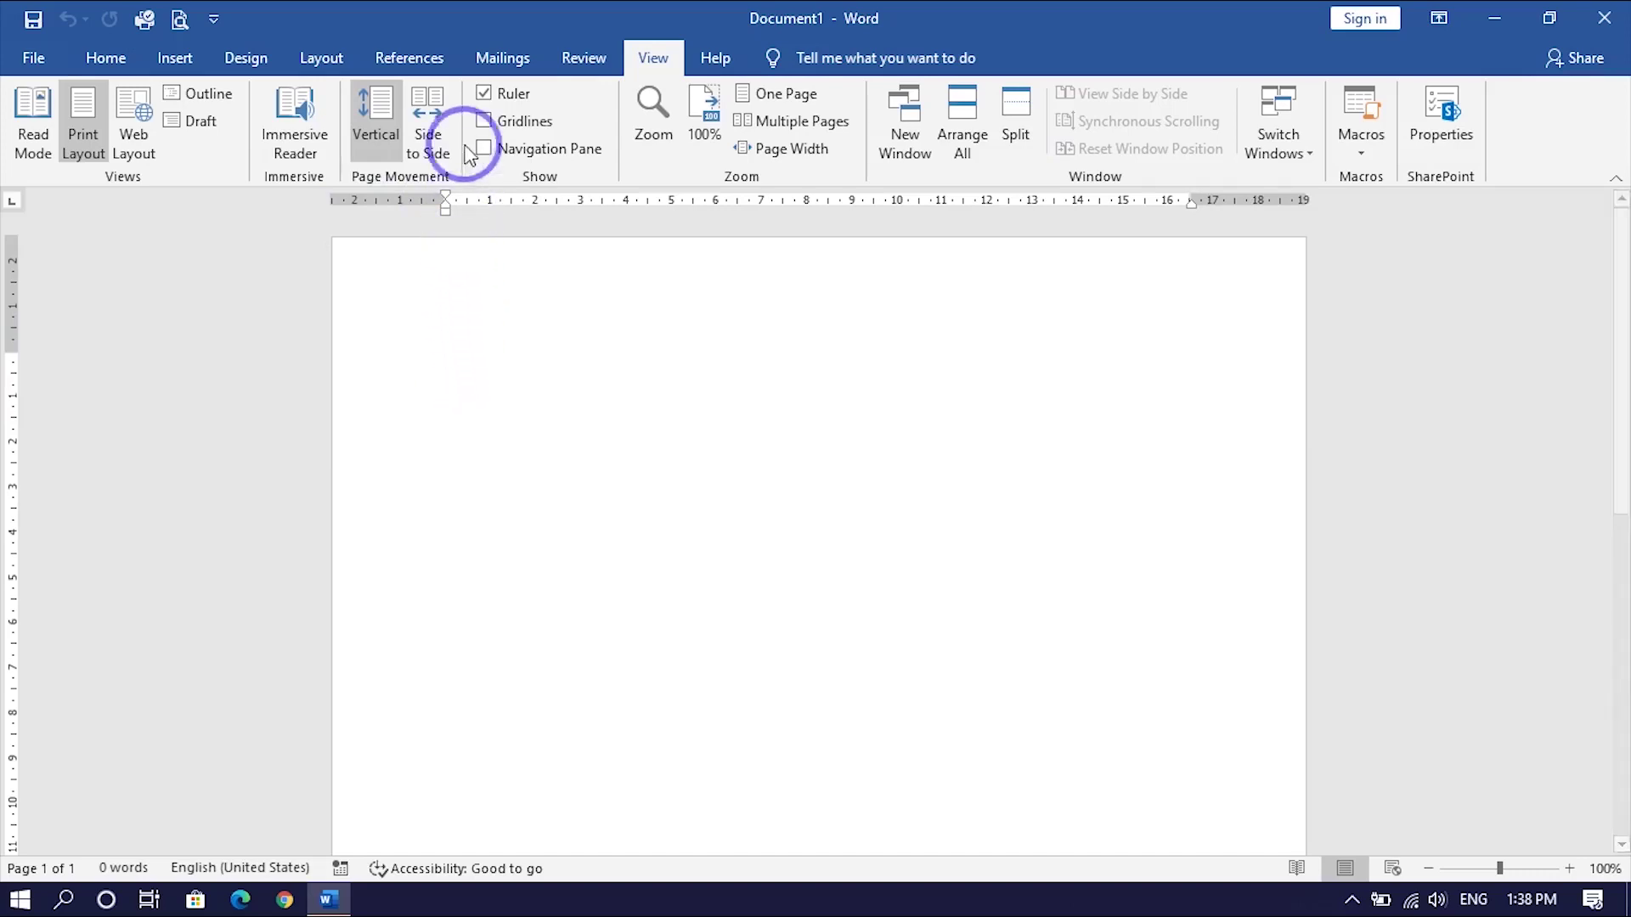
left_click(482, 104)
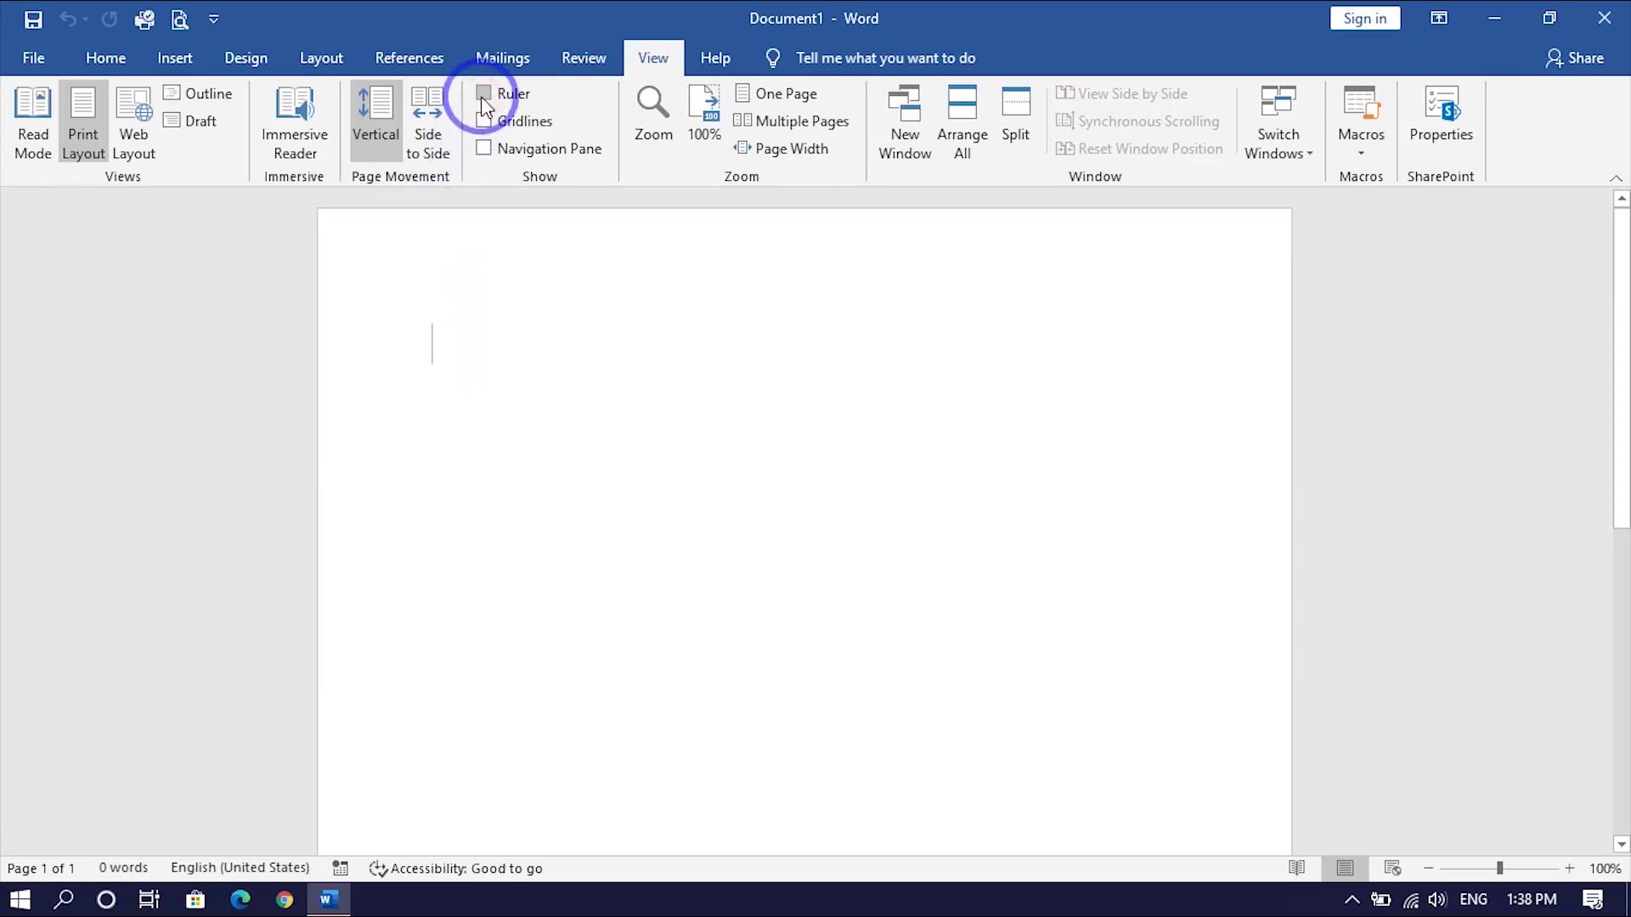
left_click(483, 95)
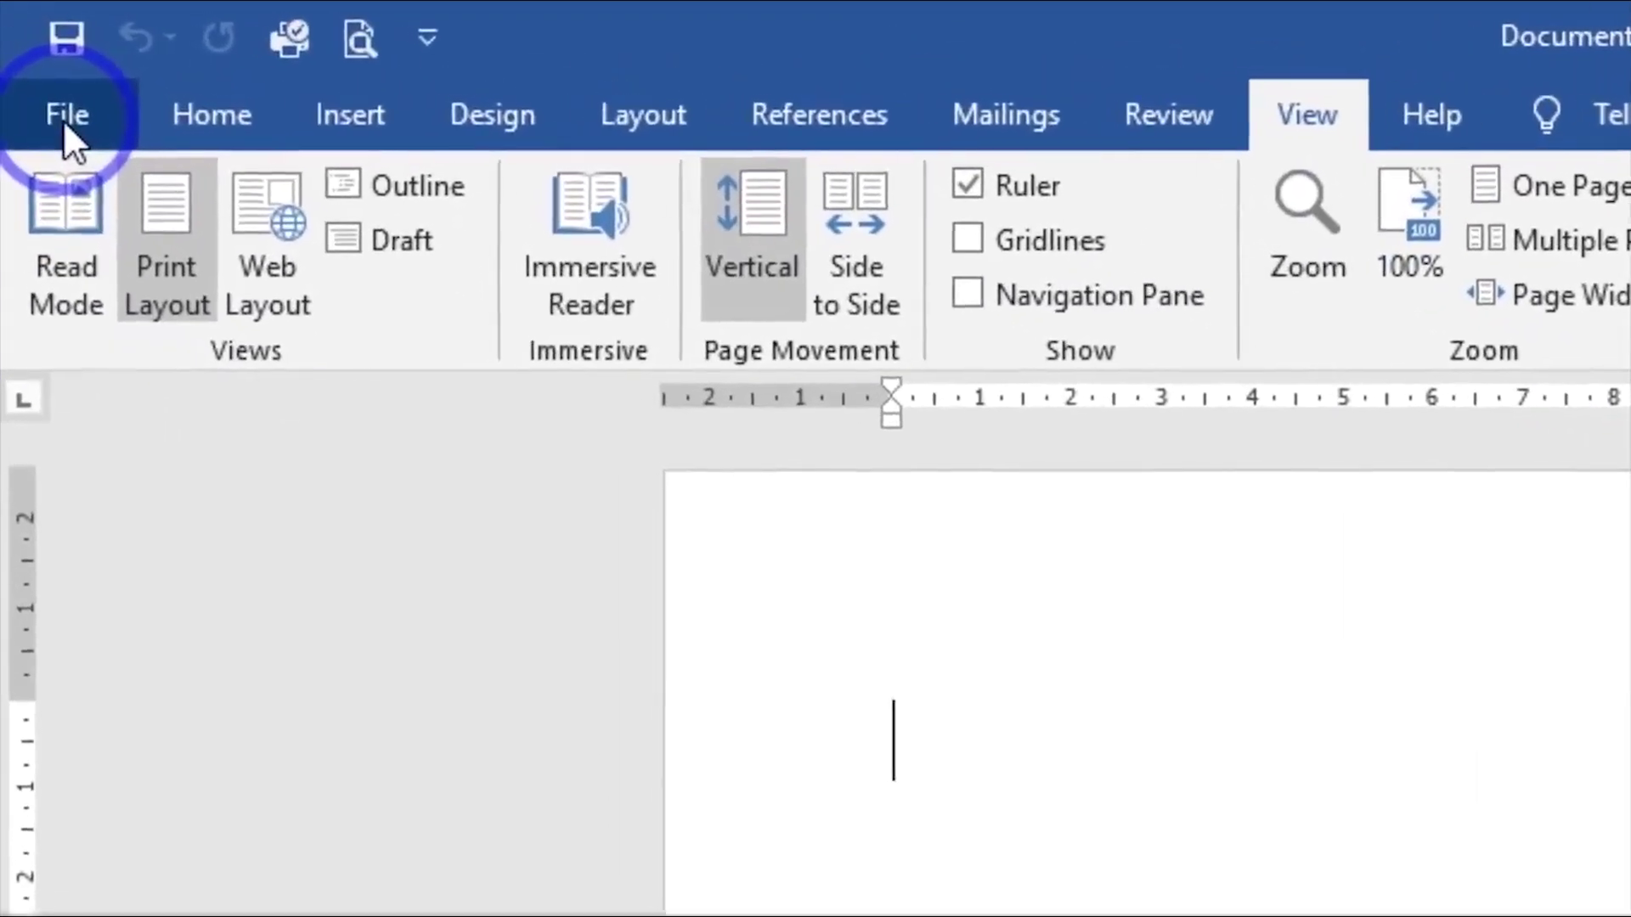
left_click(34, 61)
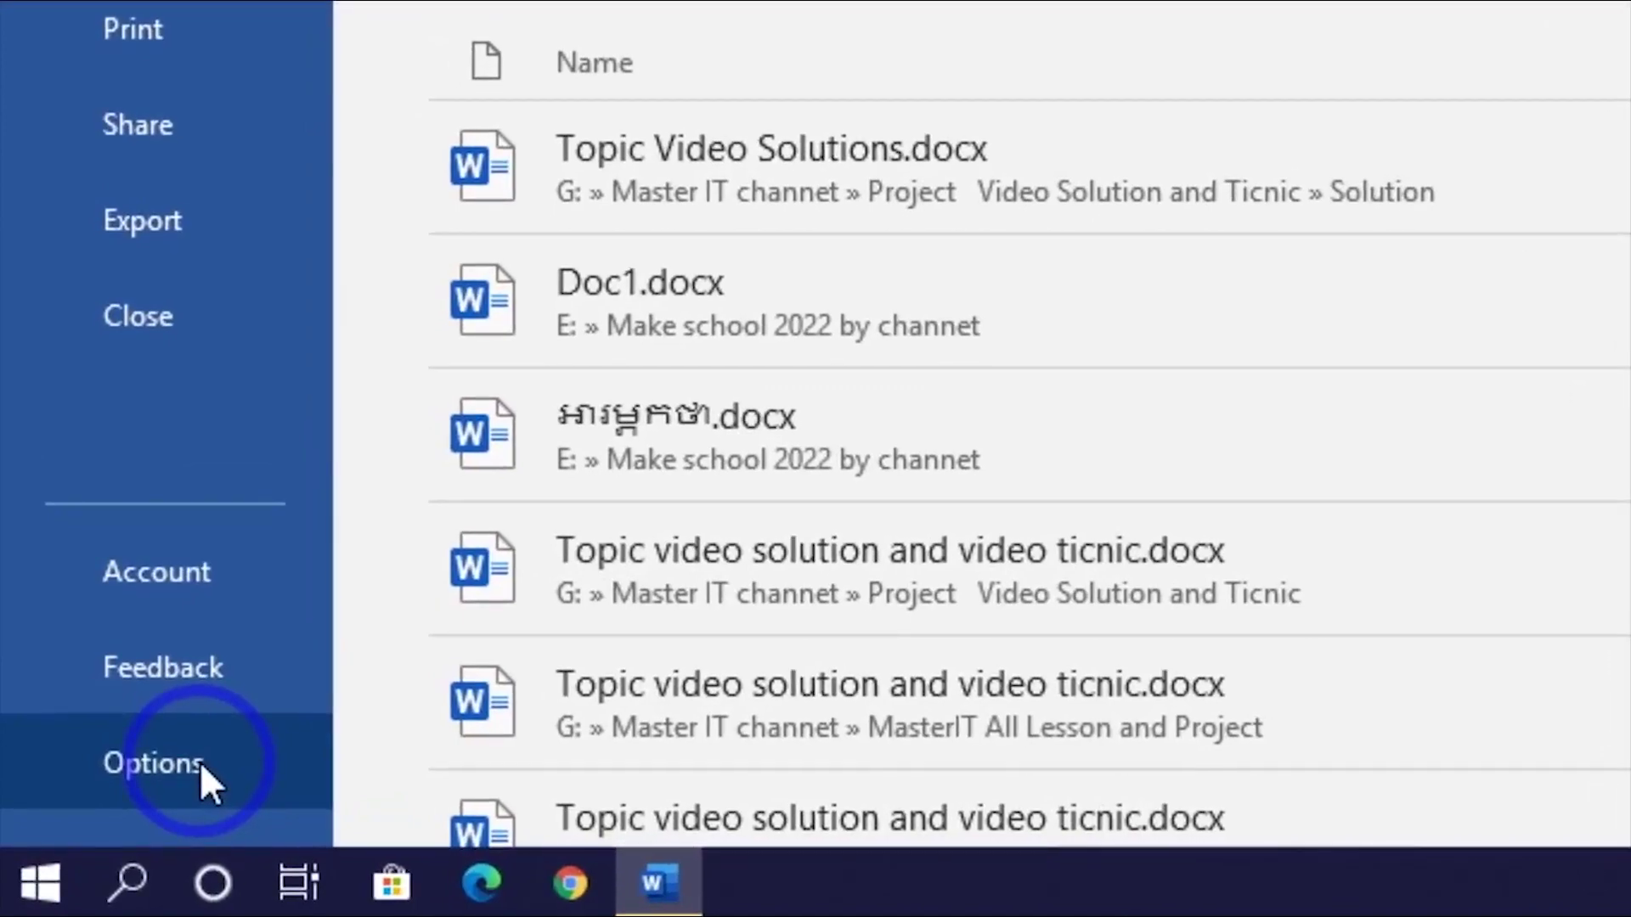
- Tick Show text boundaries in Word Options > Advanced and confirm with OK
left_click(201, 761)
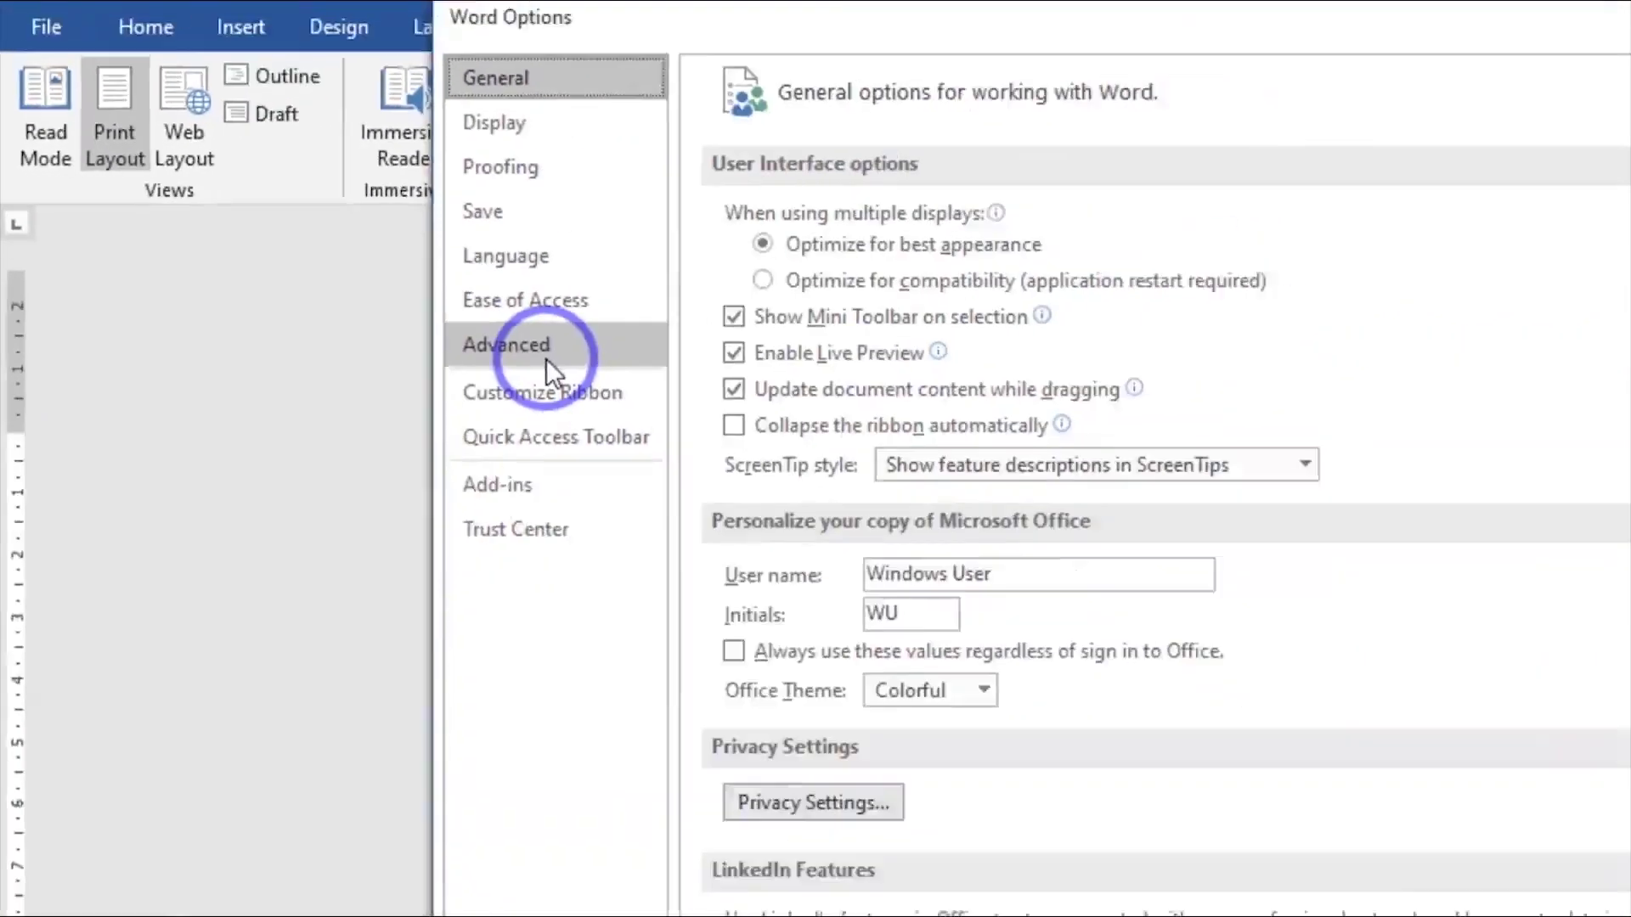
left_click(399, 299)
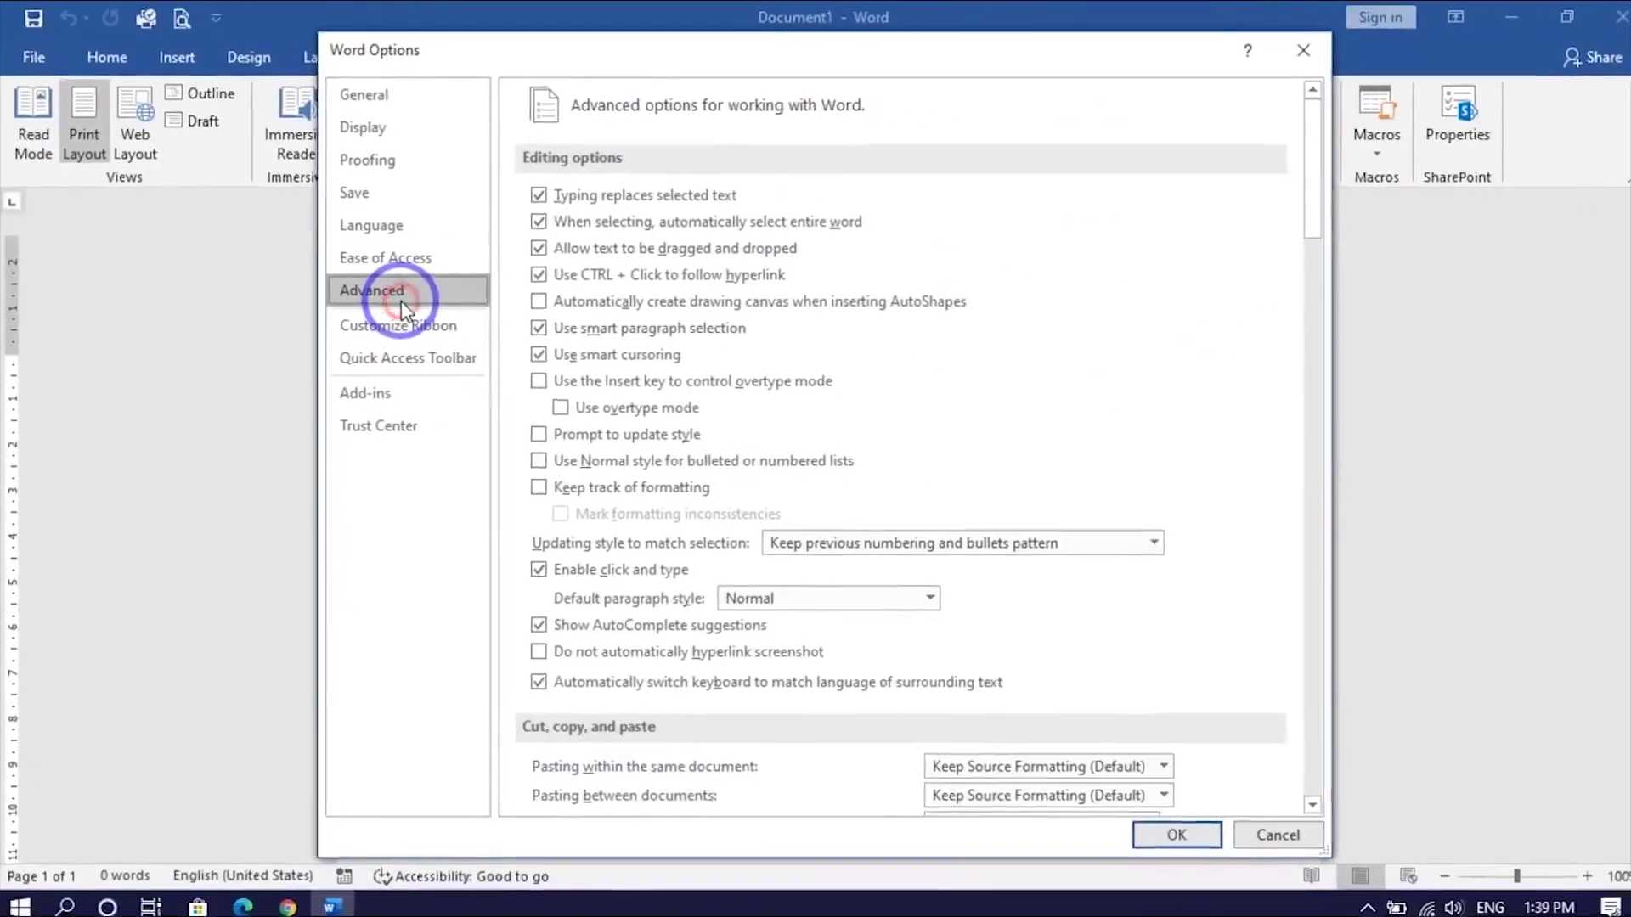
scroll(663, 395, "down", 2)
scroll(662, 395, "down", 3)
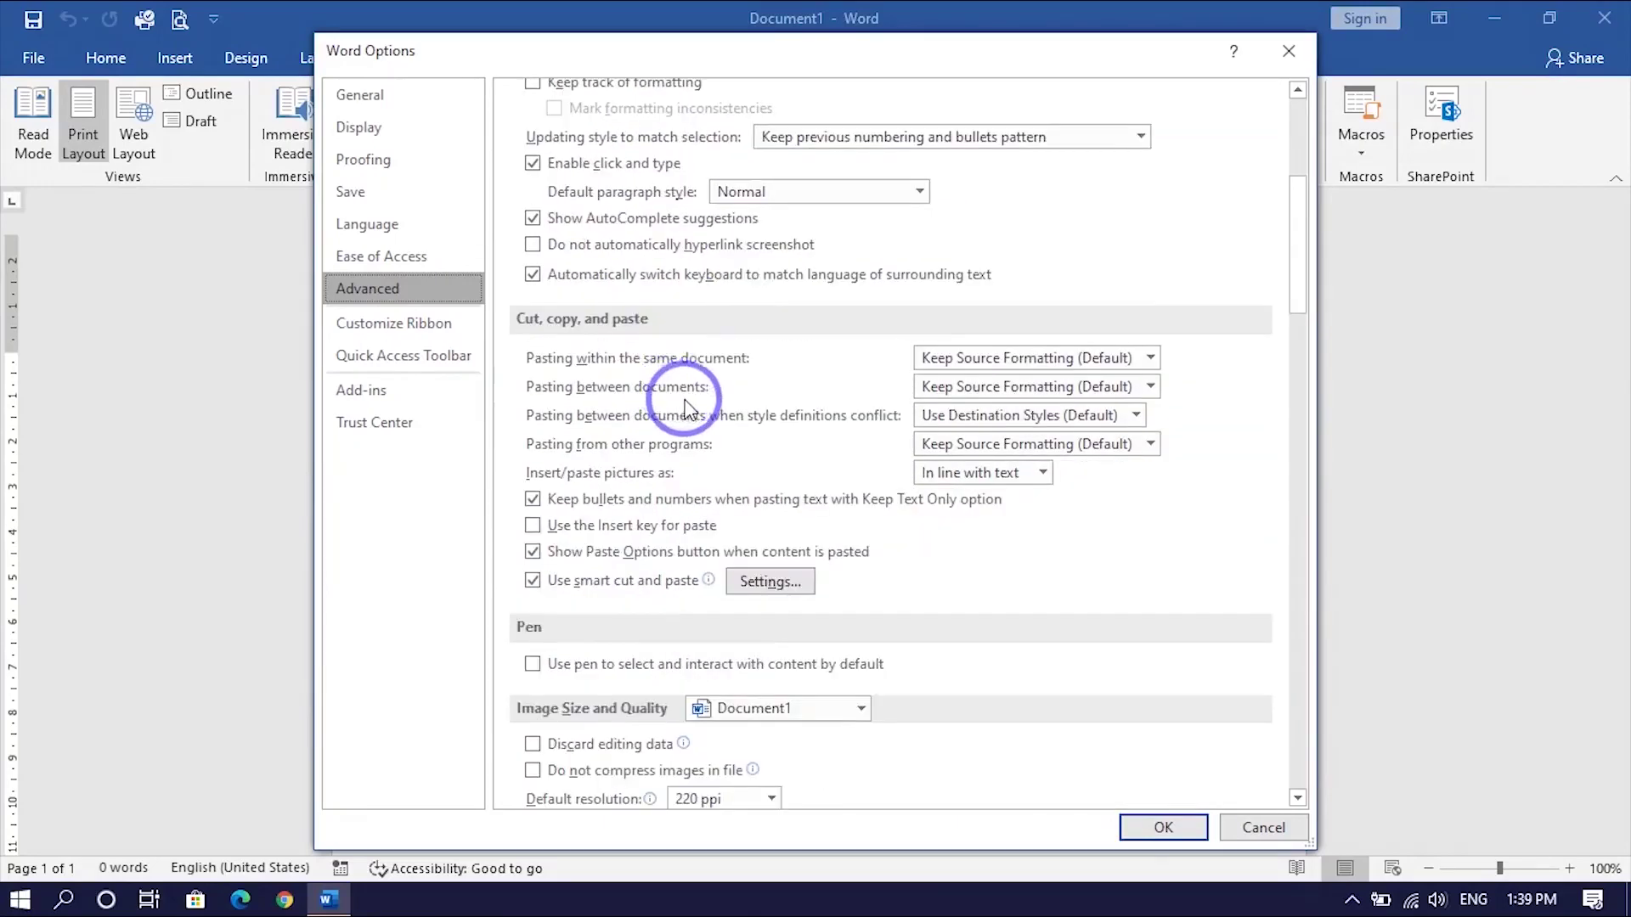
scroll(679, 408, "down", 5)
scroll(692, 419, "down", 3)
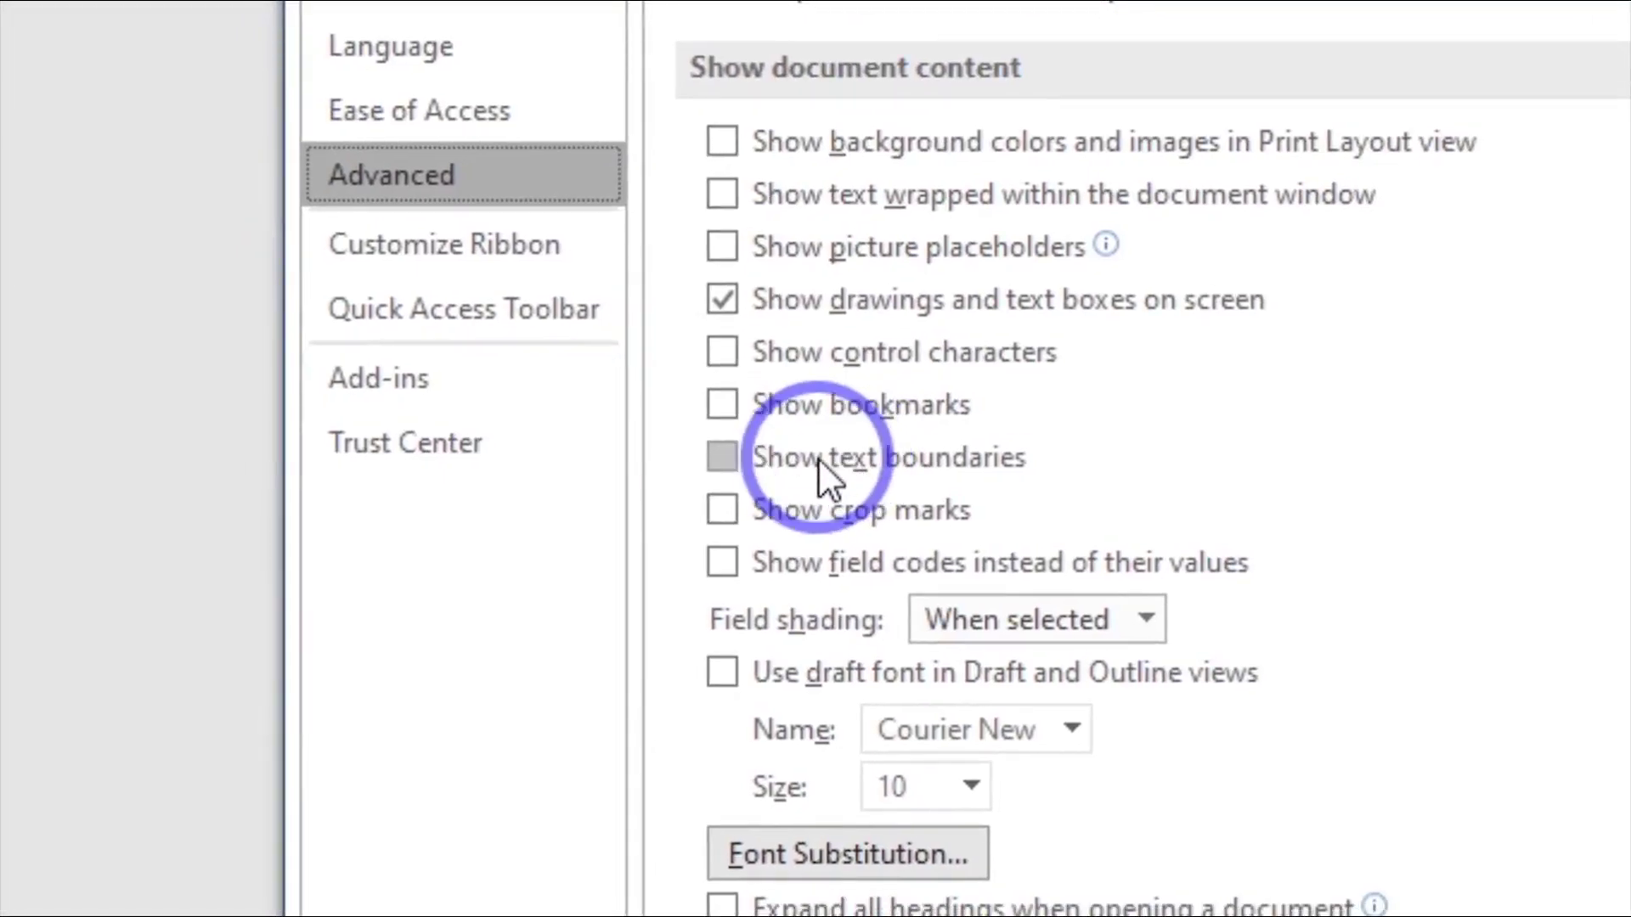
left_click(818, 456)
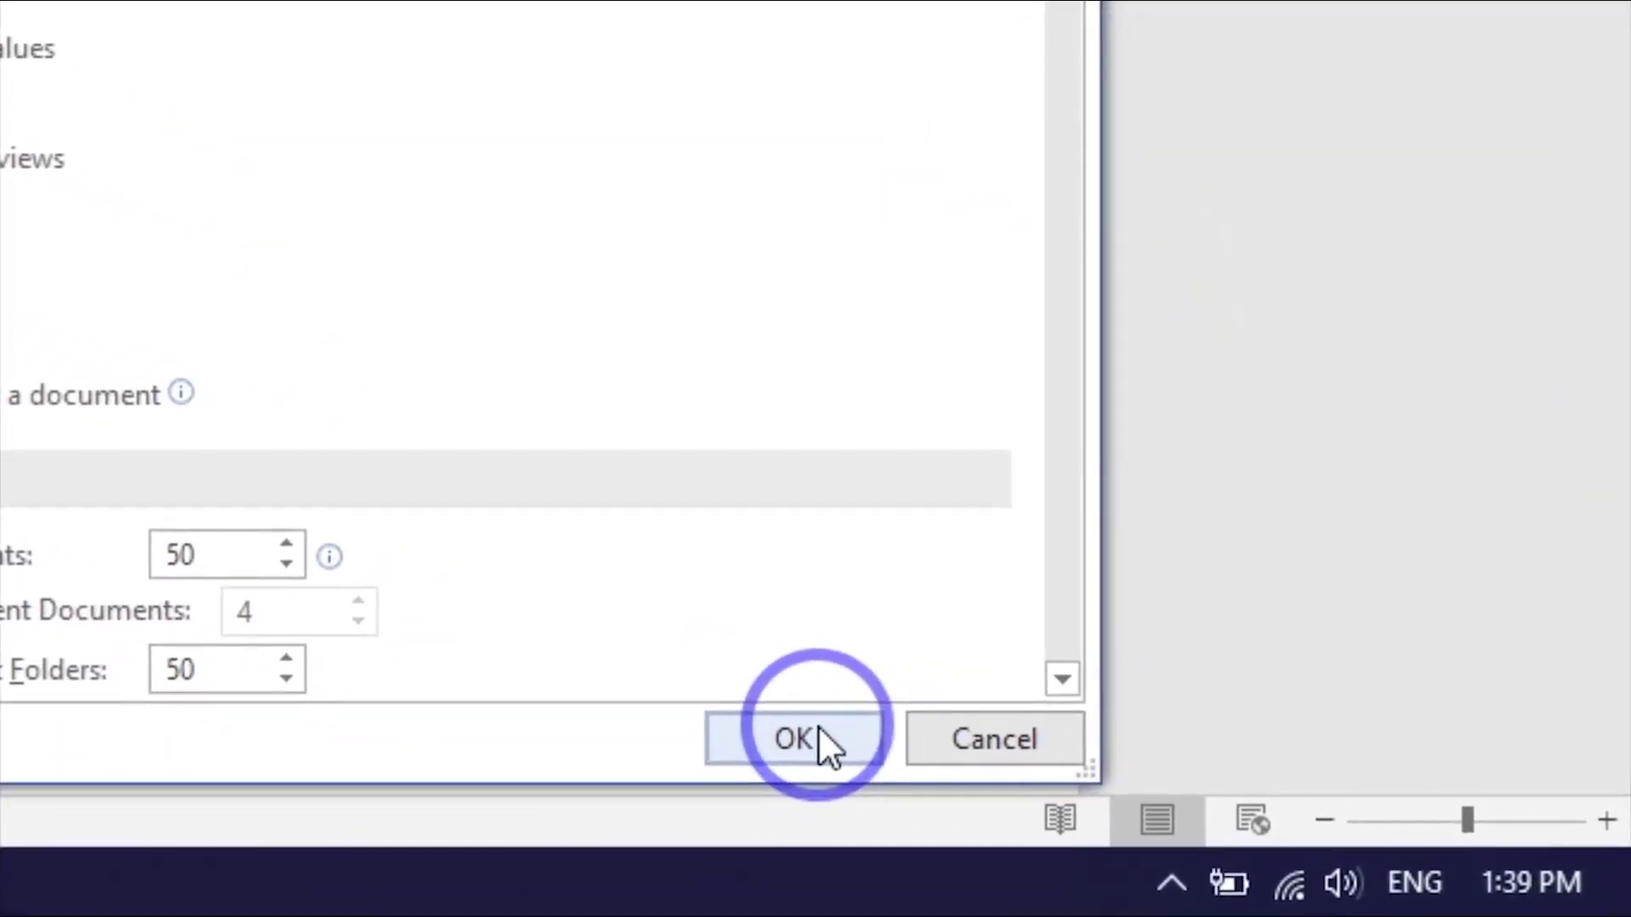
left_click(820, 731)
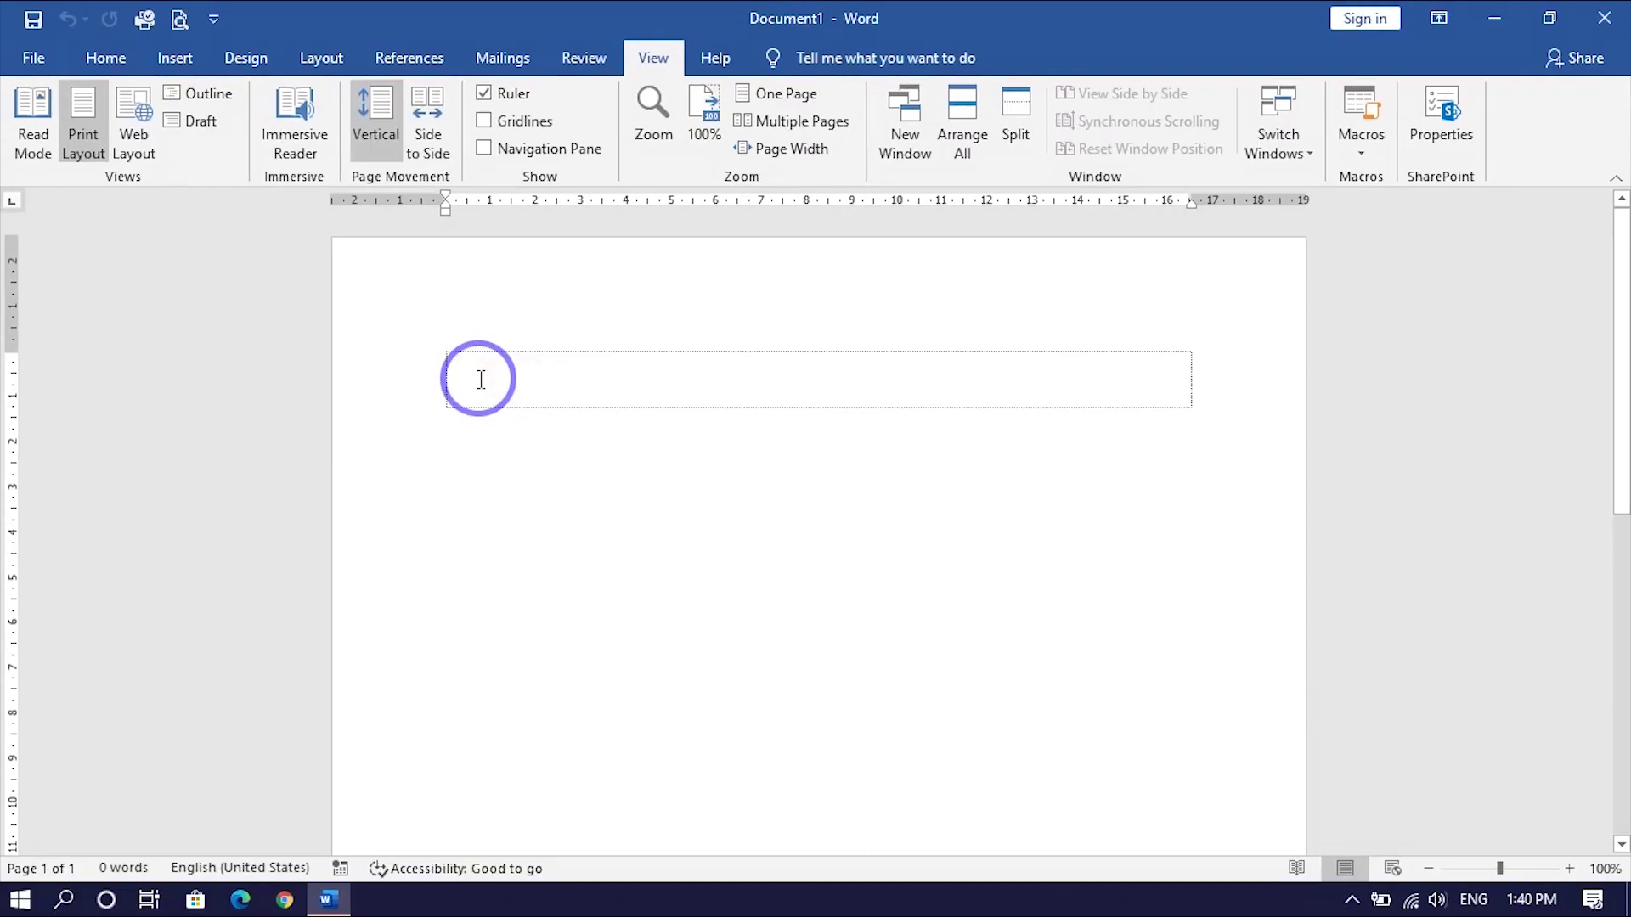
- Fill the page with empty paragraphs, then return to the first ruled line
key("Return")
key("Return")
key("Return")
key("Return")
key("Return")
key("Return")
key("Return")
key("Return")
key("Return")
key("Return")
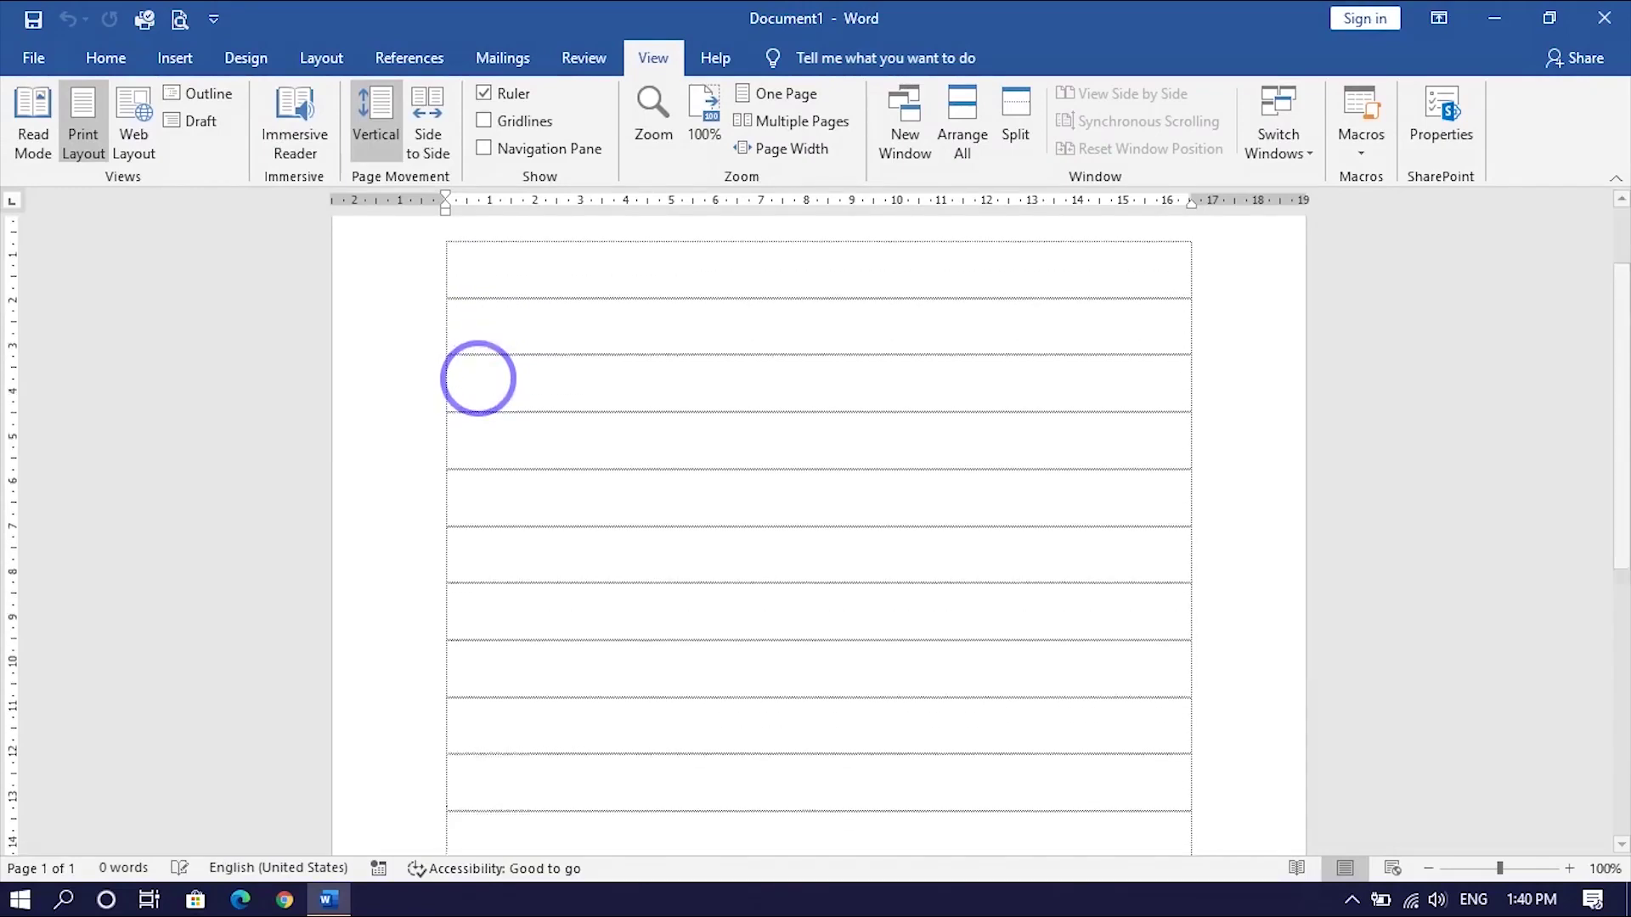
scroll(466, 390, "down", 4)
left_click(521, 480)
key("Return")
key("Return")
key("Return")
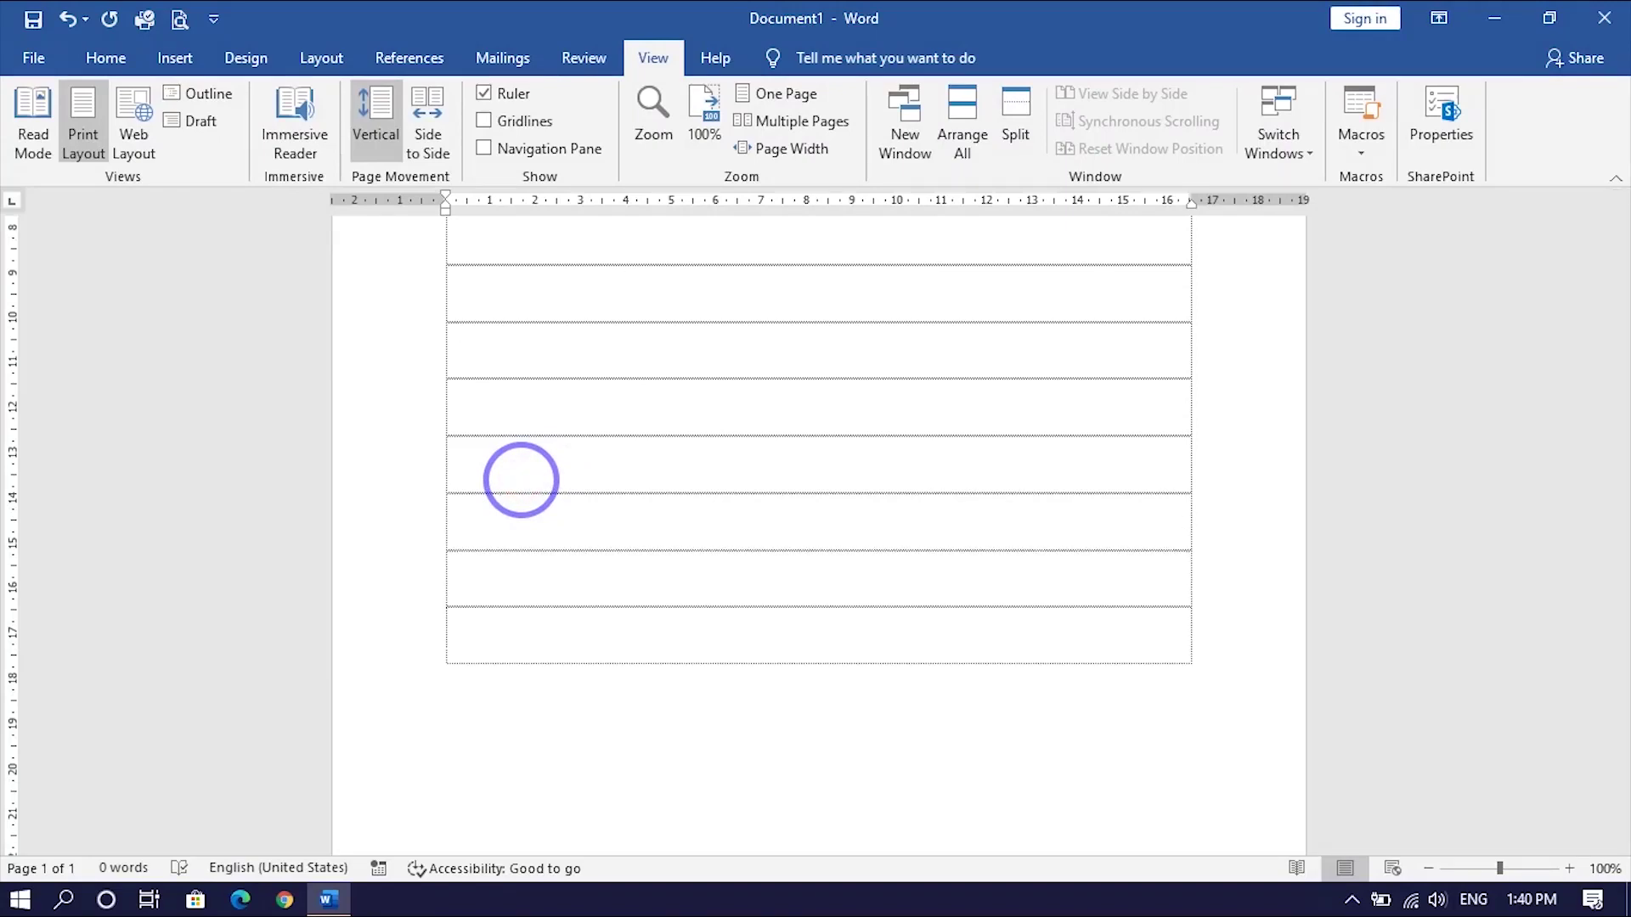
scroll(521, 481, "up", 2)
scroll(521, 480, "up", 2)
scroll(521, 481, "up", 2)
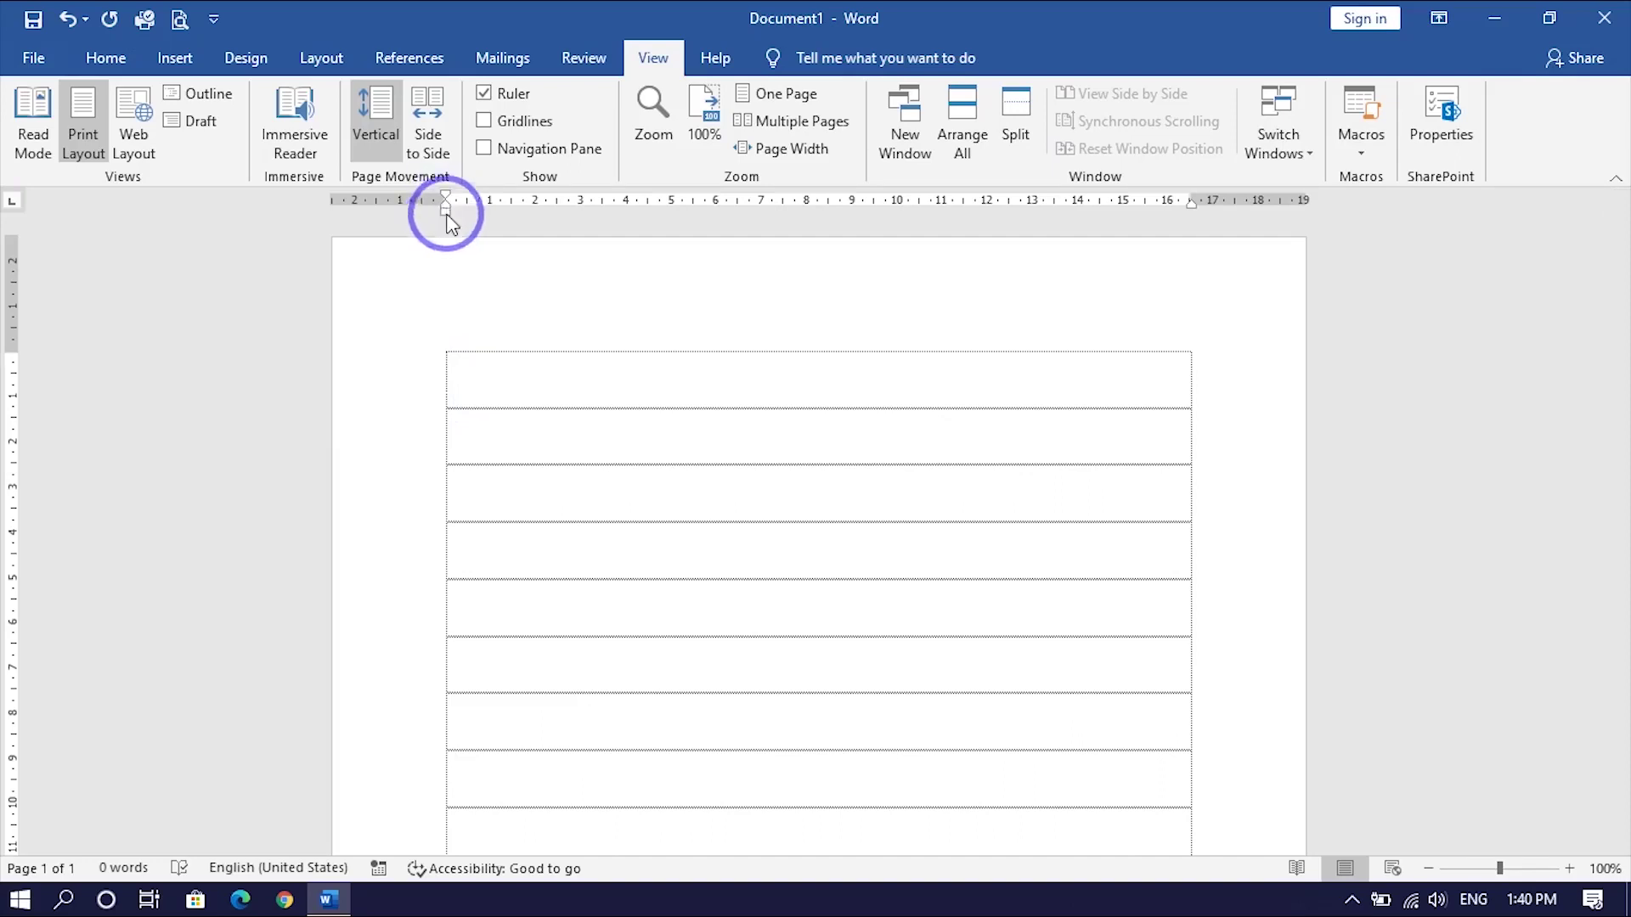
left_click(489, 376)
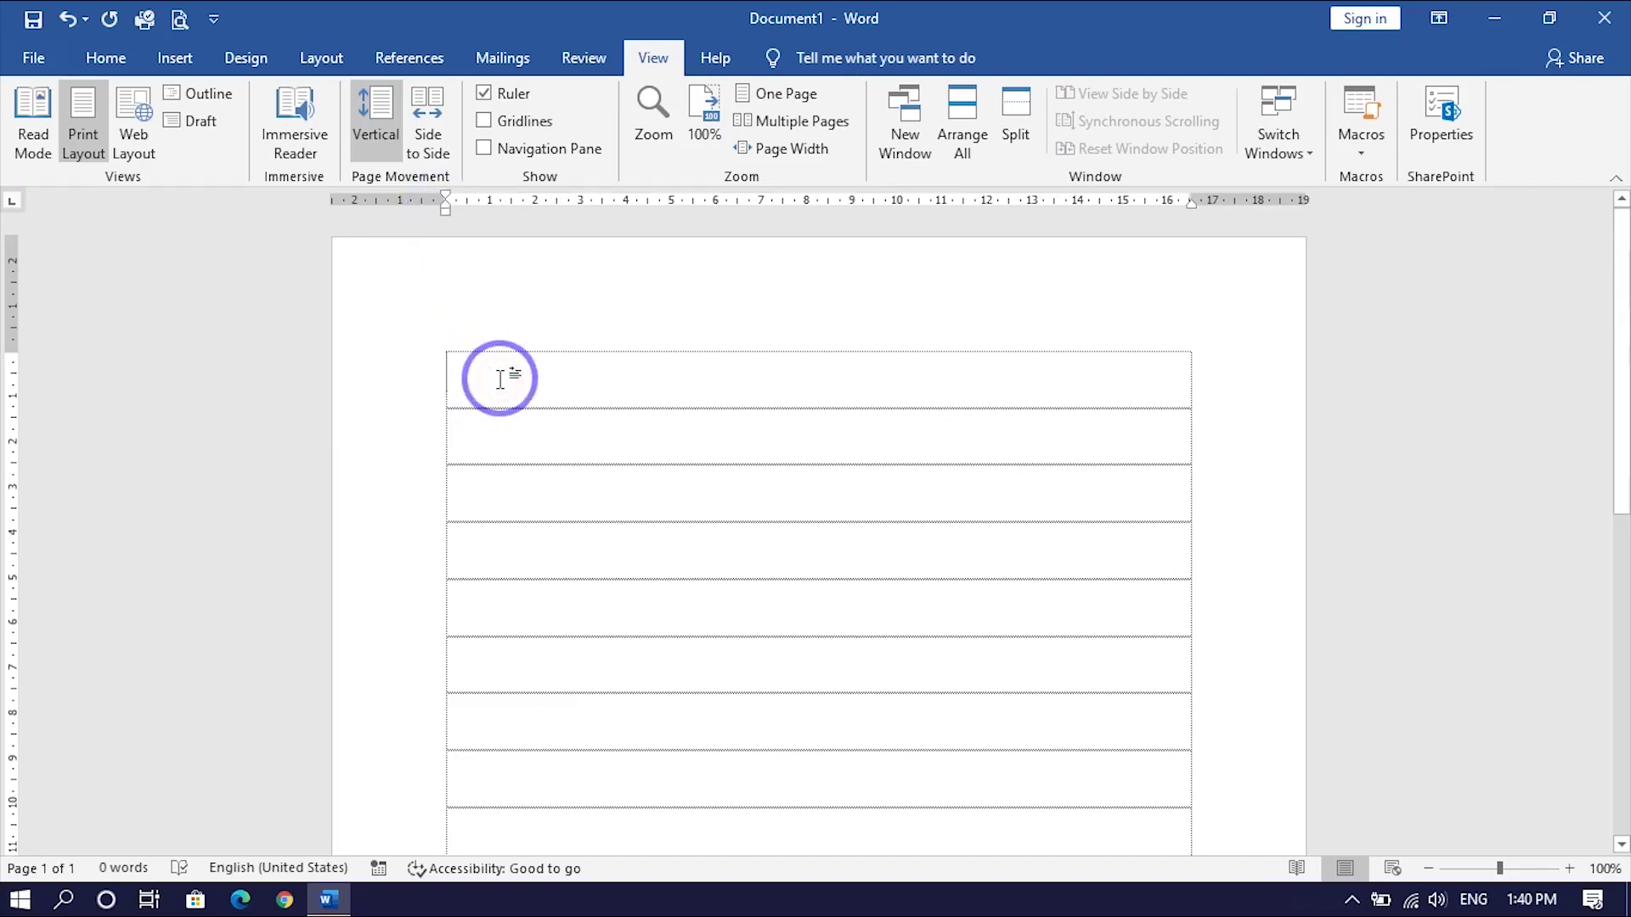
- Type the Khmer line 'សូមស្វាគមន៍សាលាម៉ាសុ័រអាយធី' on the first ruled line
key("alt+shift")
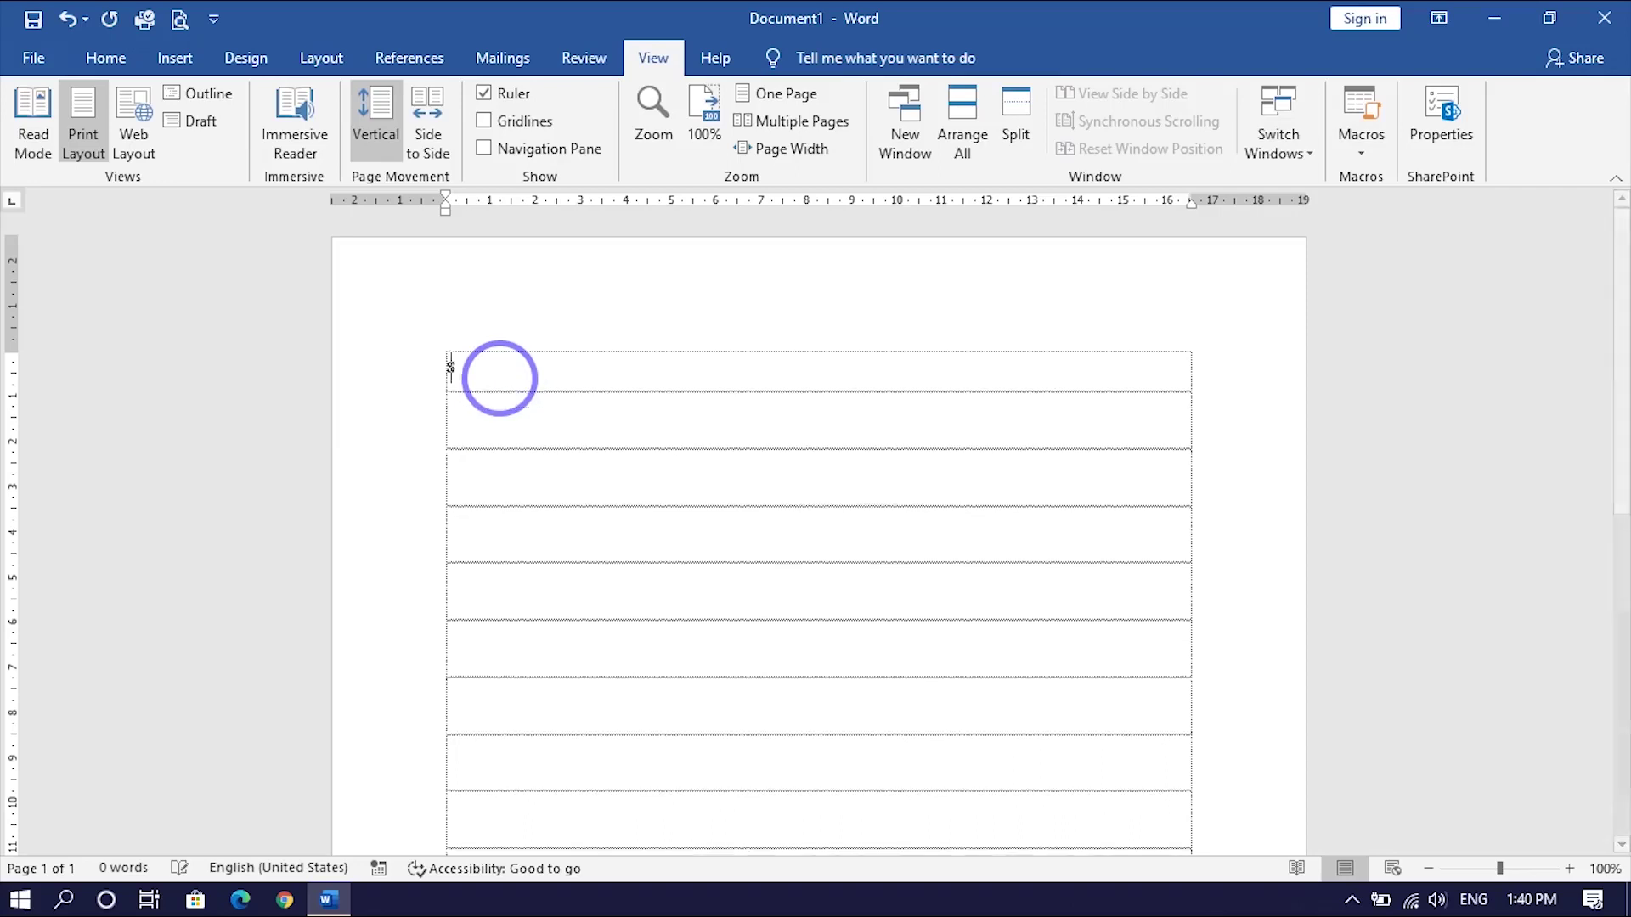
type("សូមស្វាគមន៍")
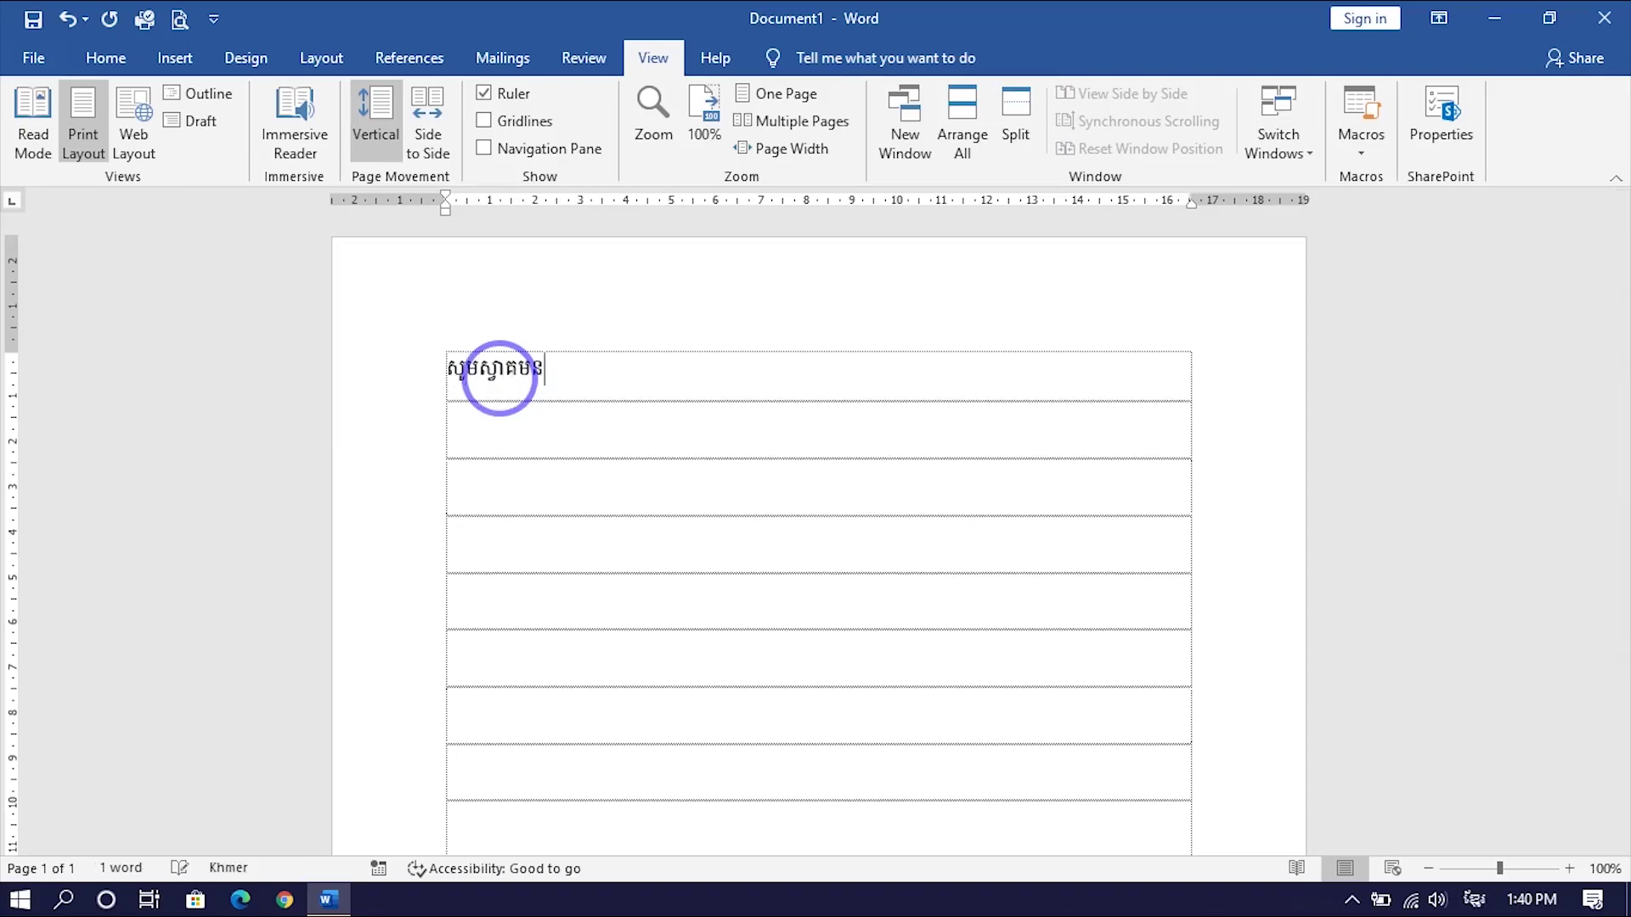
type("សាលាម៉ាសុ")
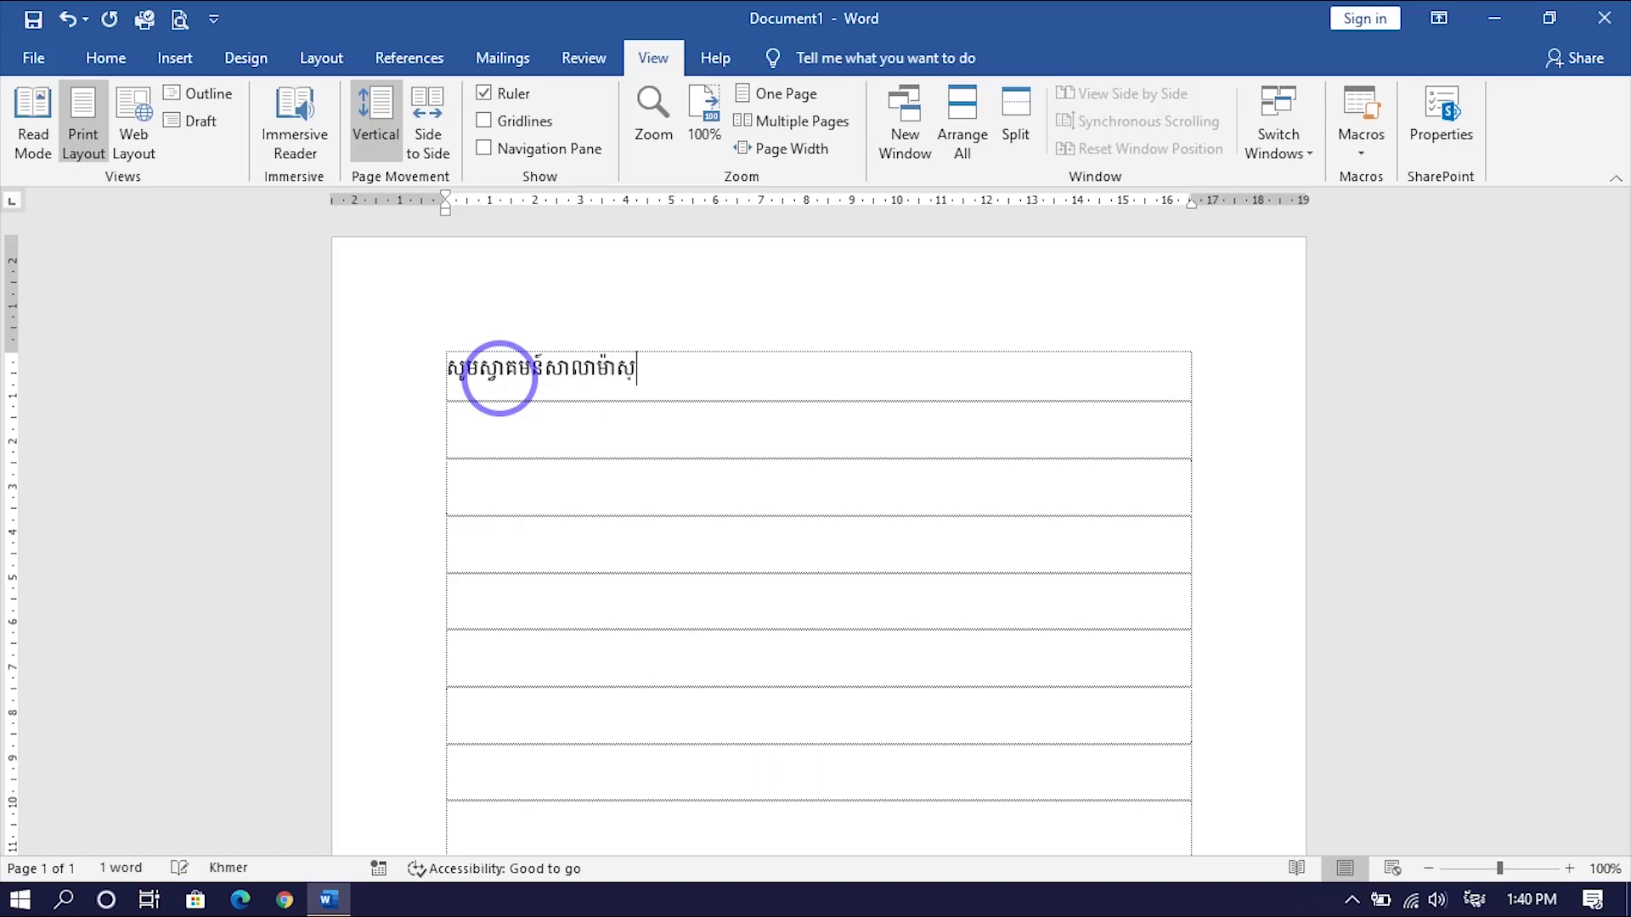
type("័រអាយធី")
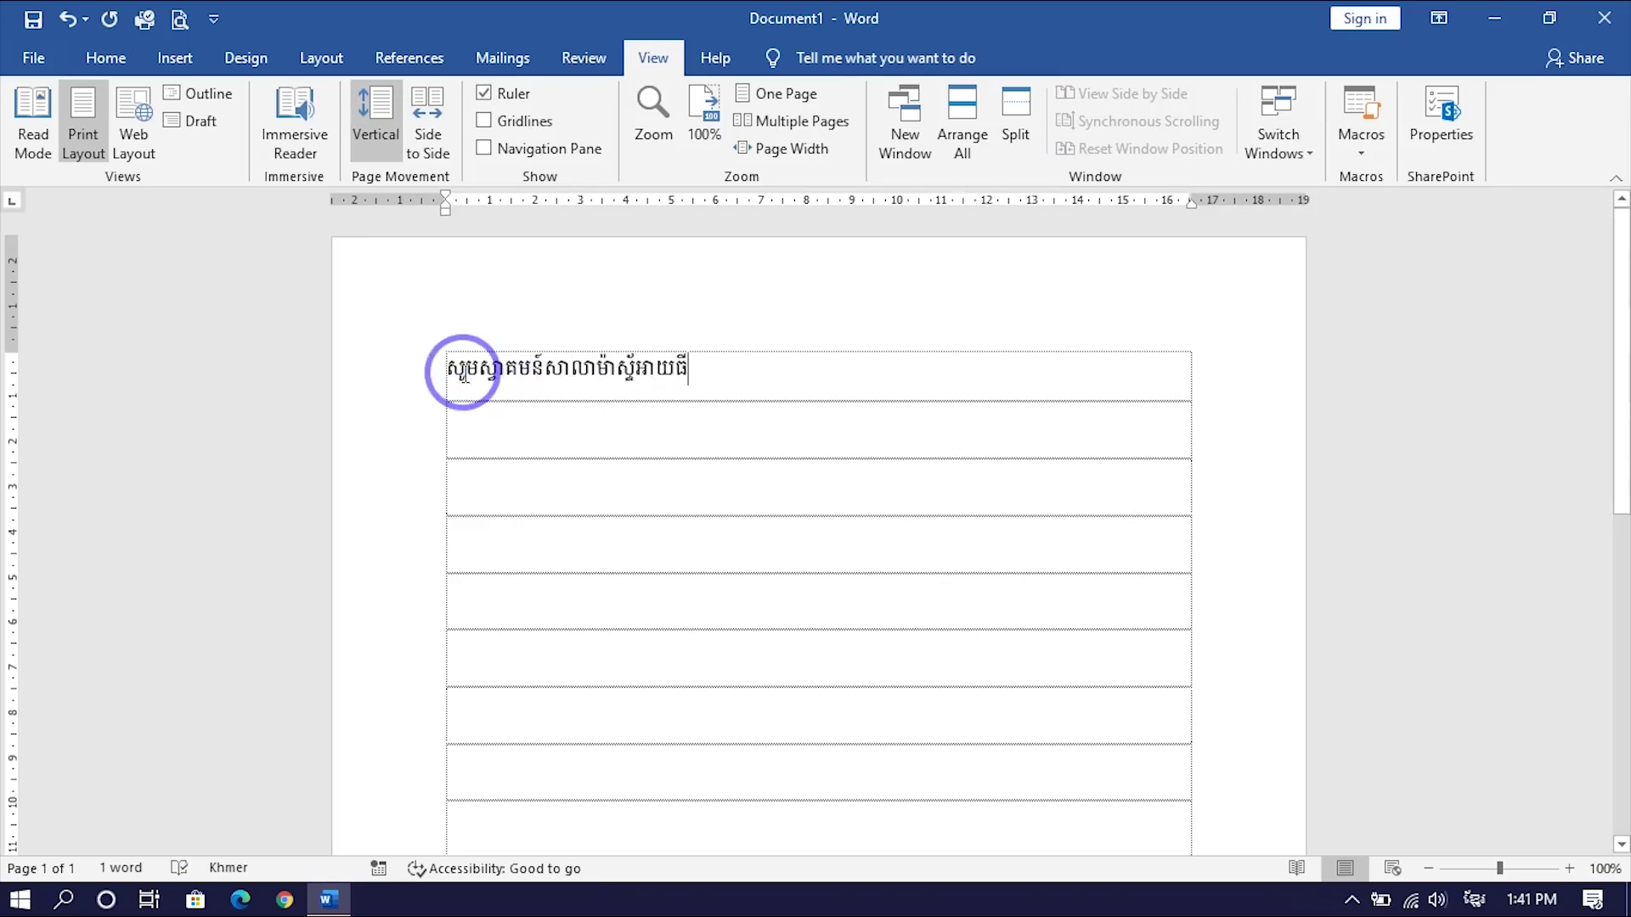
left_click(620, 367)
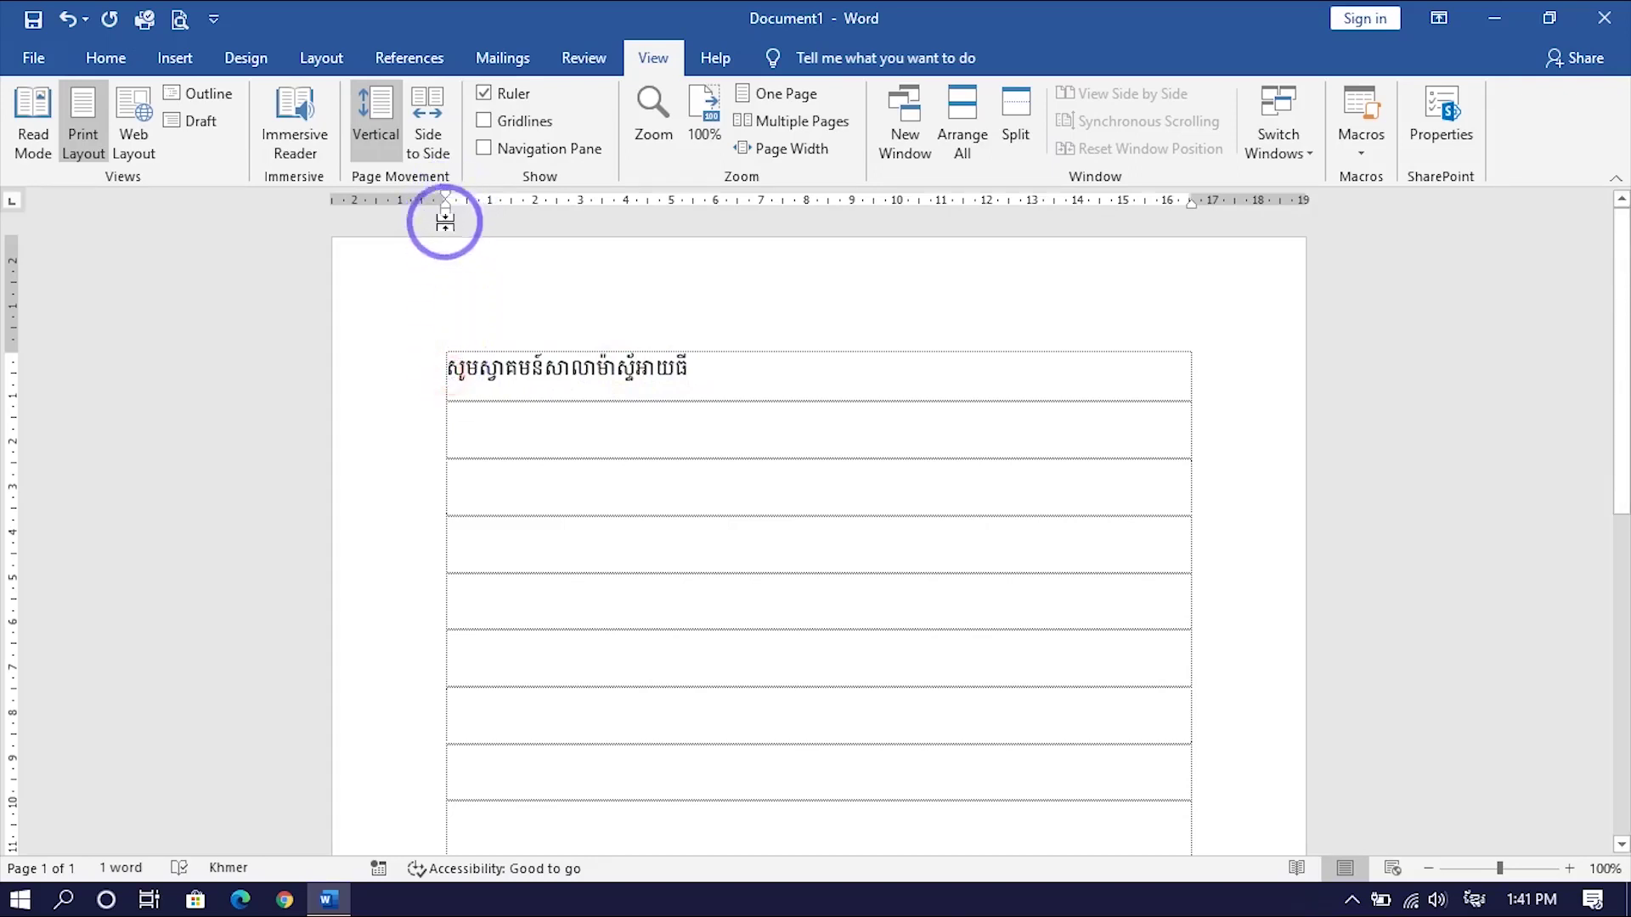
- Indent the Khmer line with a Tab at its start and hide the ruler
left_click(458, 368)
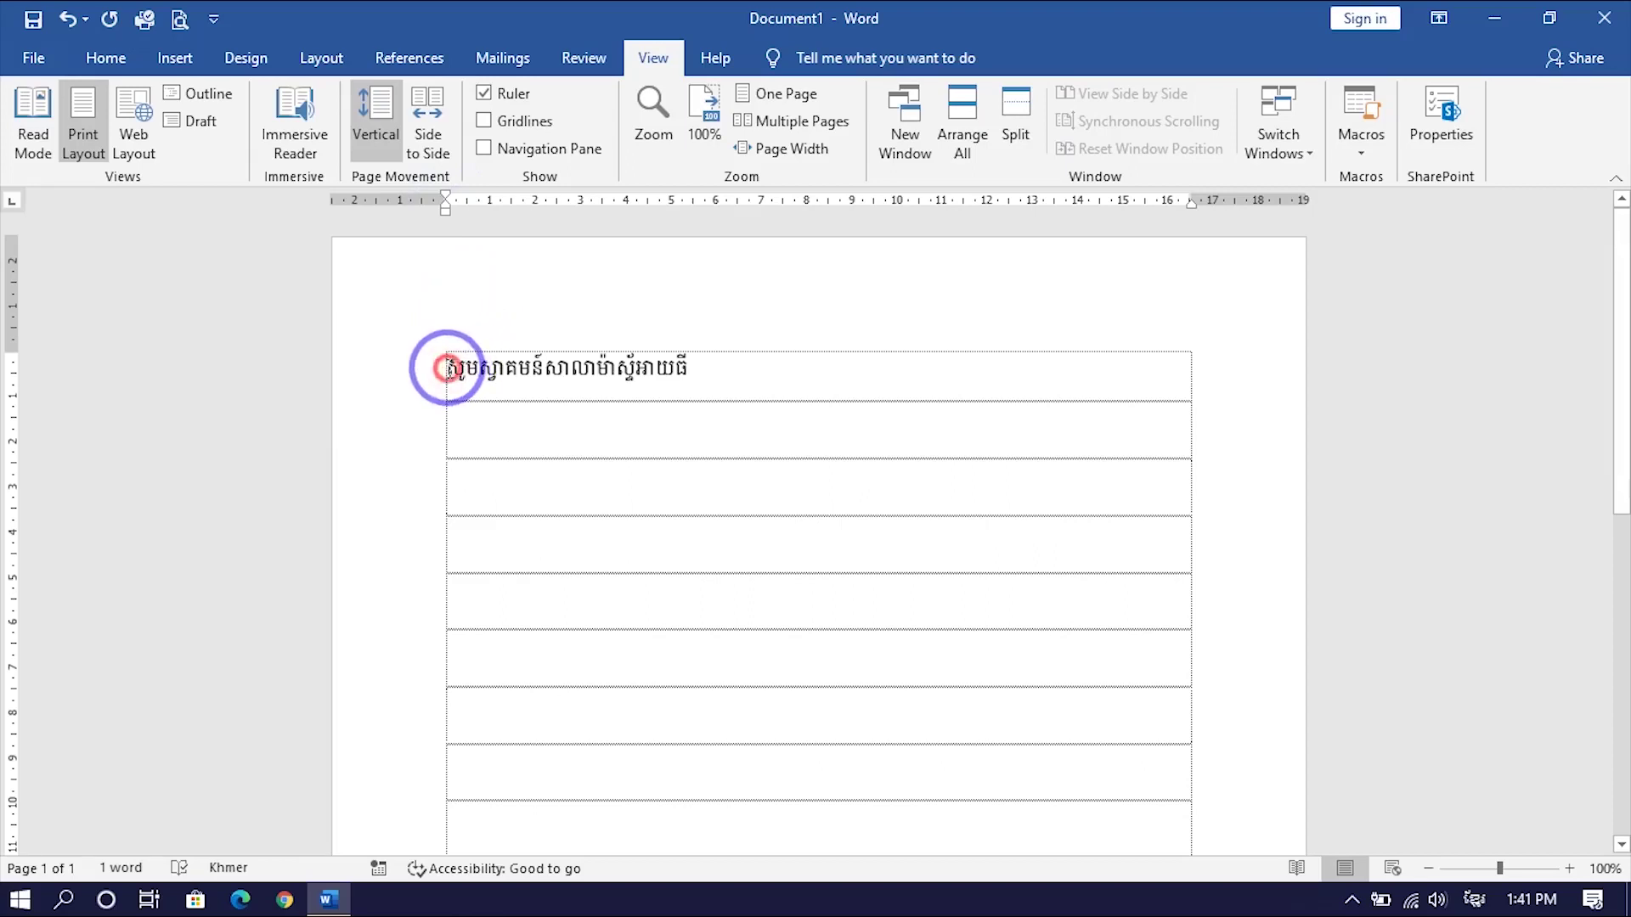
left_click_drag(448, 369, 530, 369)
left_click(655, 379)
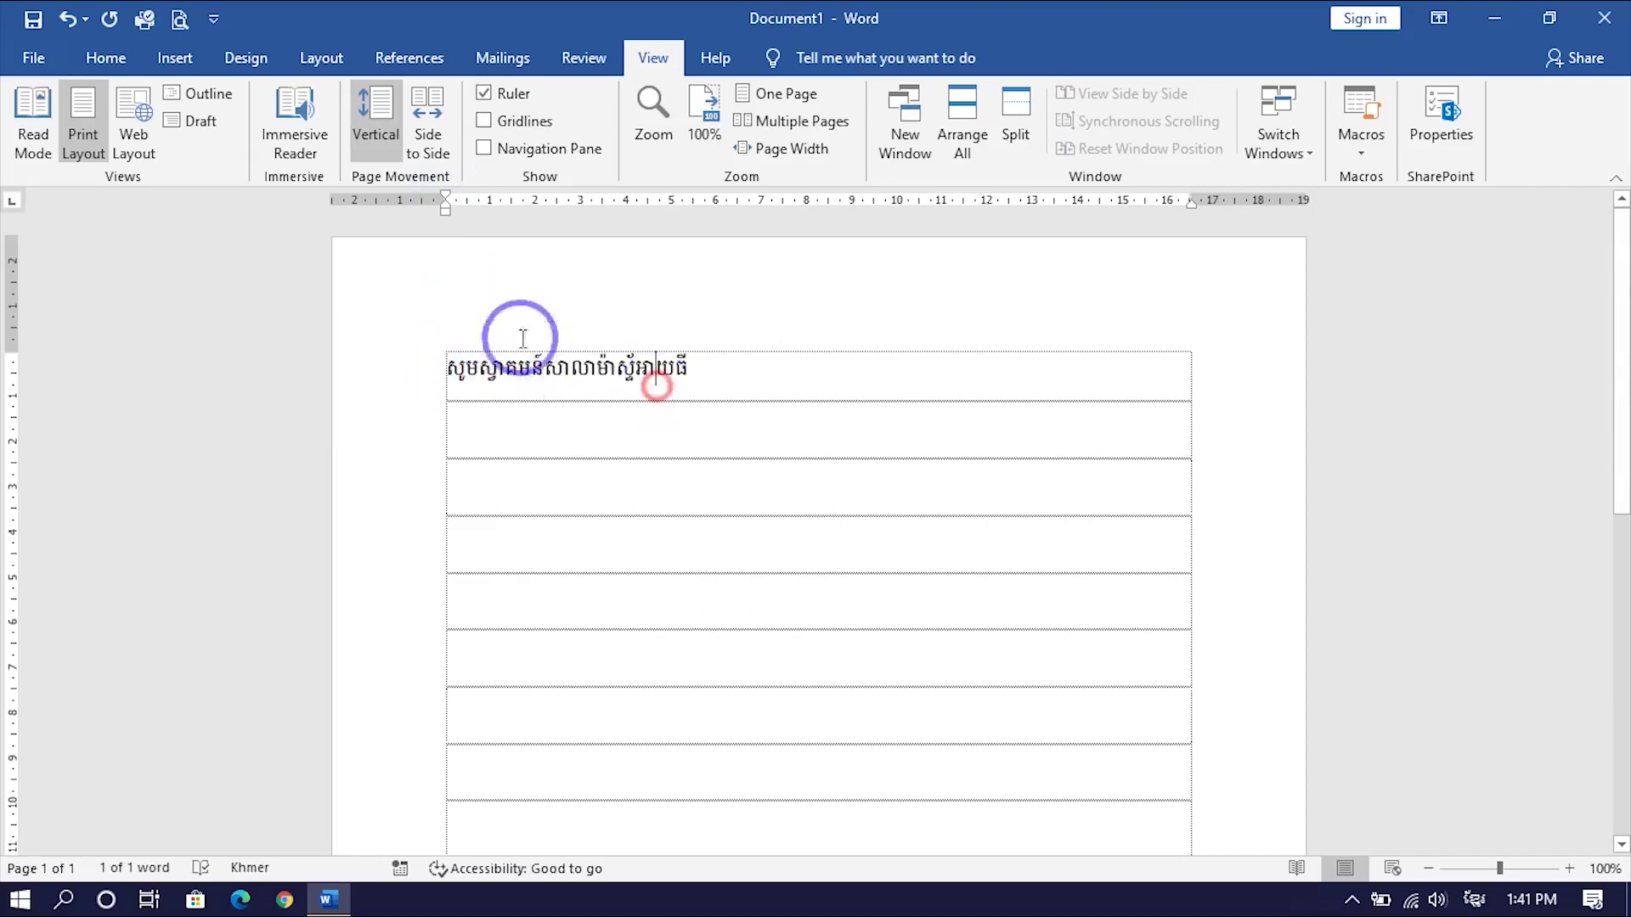
left_click(451, 365)
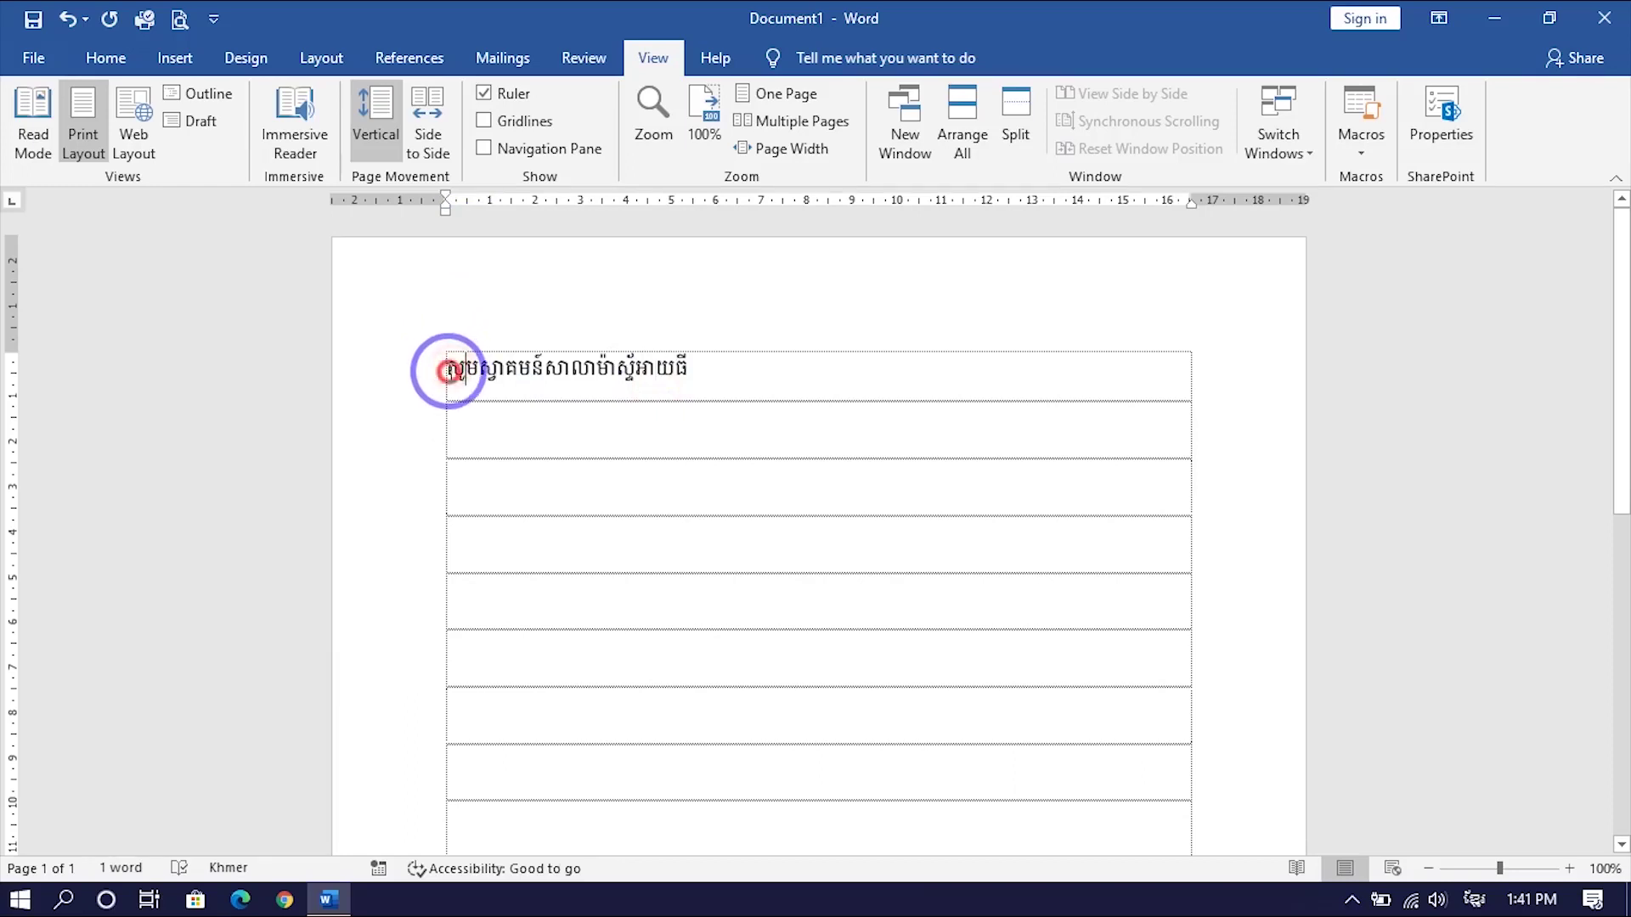
left_click(448, 368)
left_click(450, 368)
key("Tab")
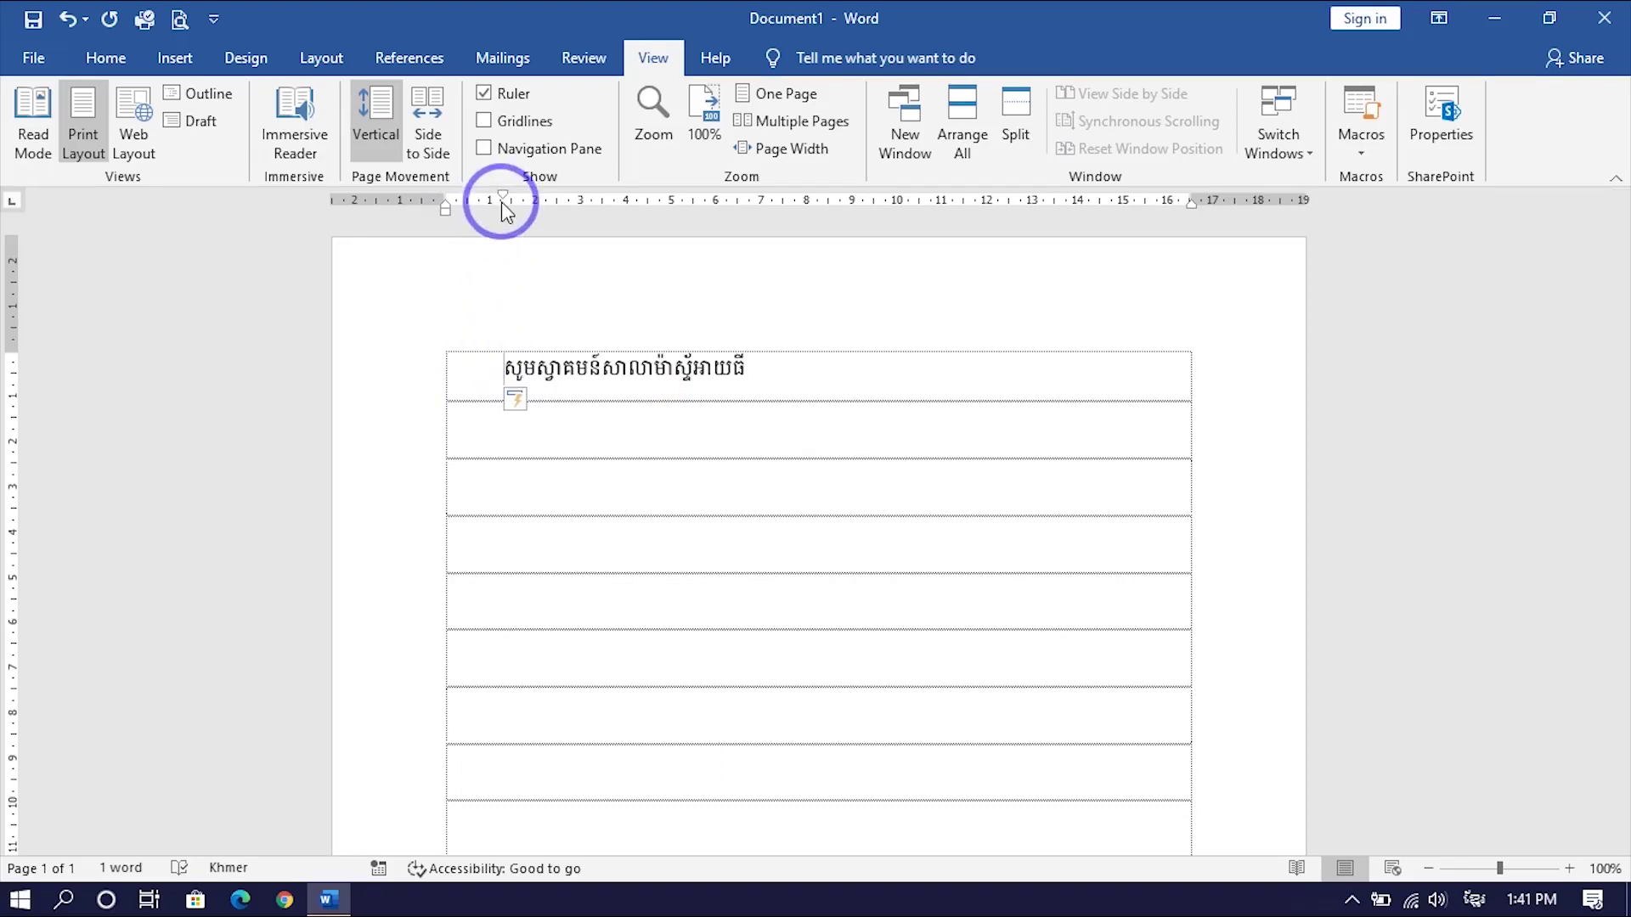
left_click(486, 95)
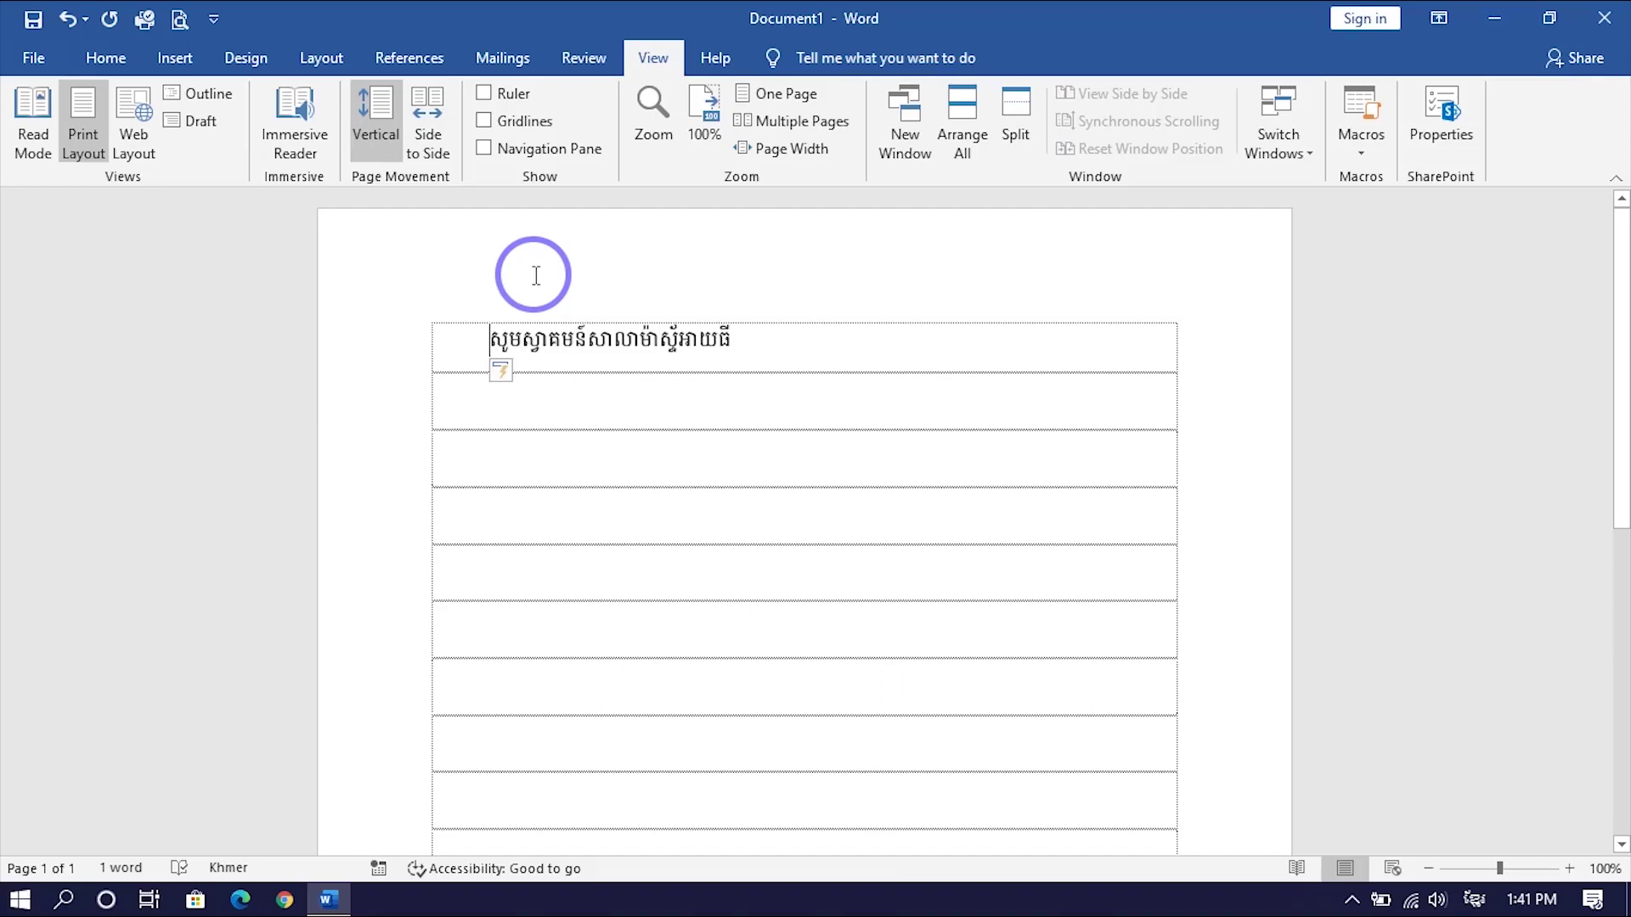
- Remove the Tab indent from the Khmer line and show the ruler again
key("BackSpace")
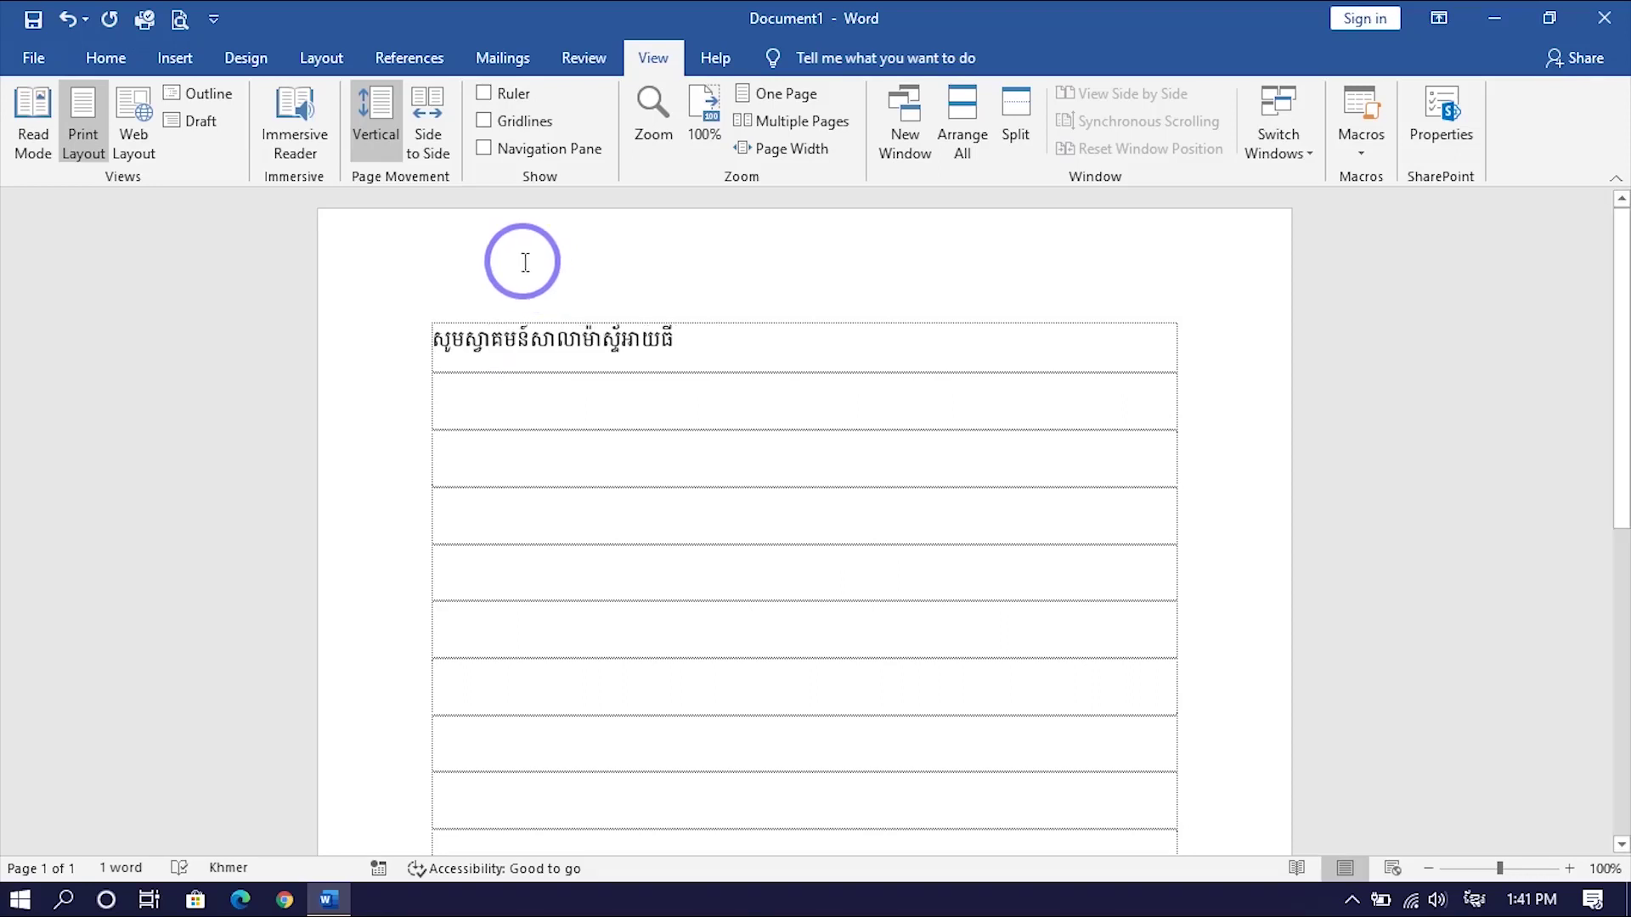
left_click(501, 95)
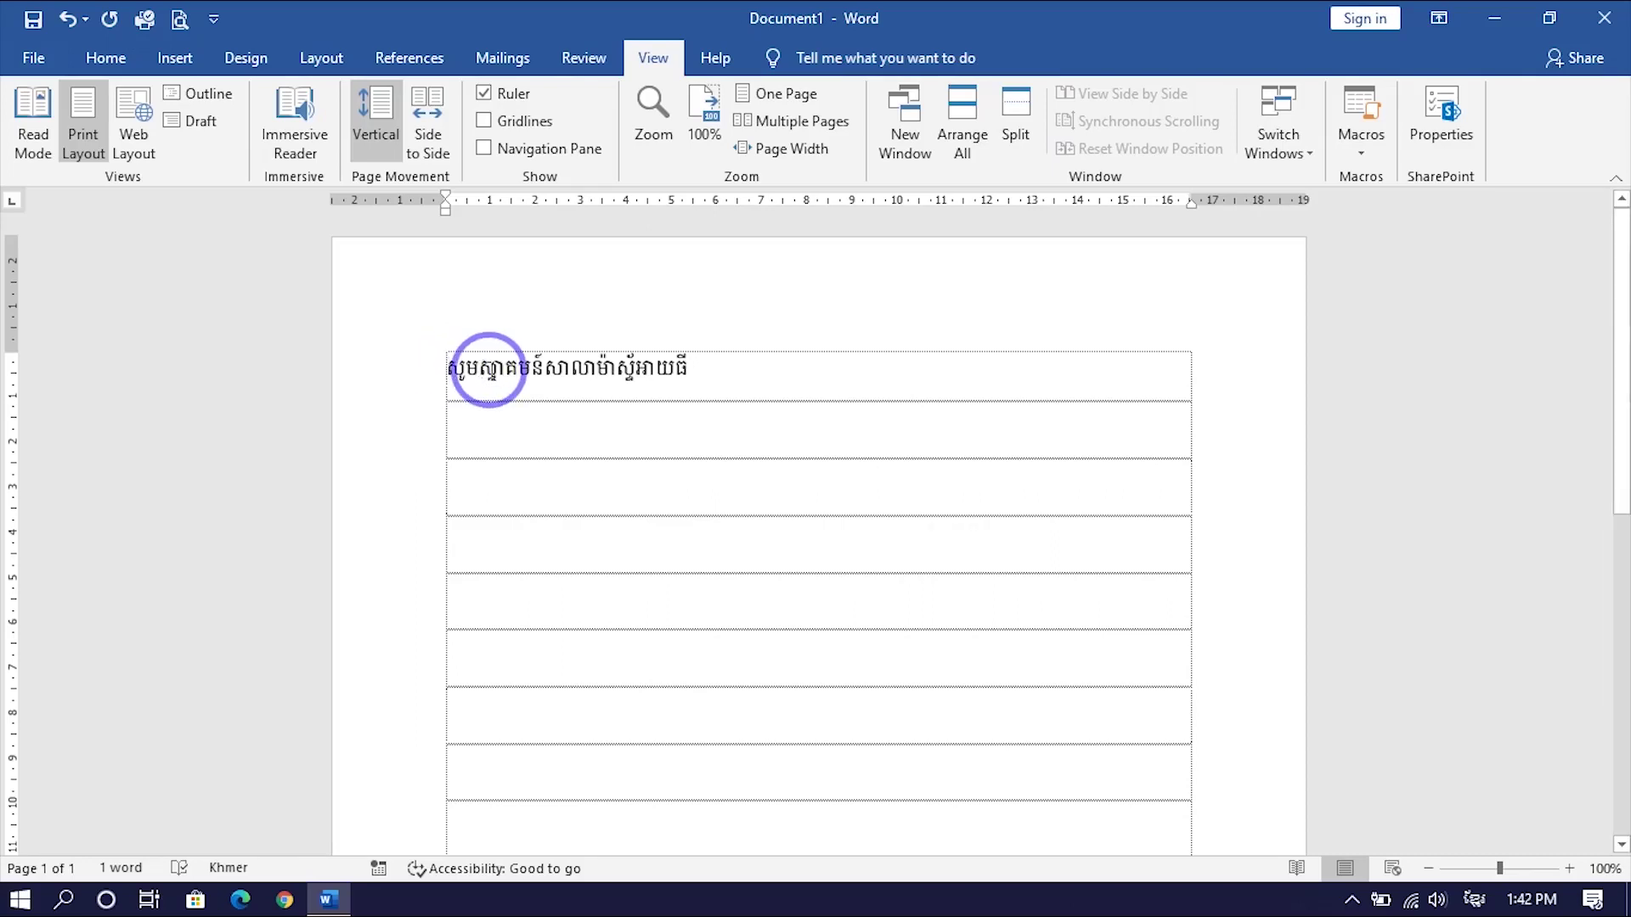
- Type the Khmer greeting 'សូមស្វាគមន៍' in the last row and add an empty row below
scroll(491, 382, "down", 1)
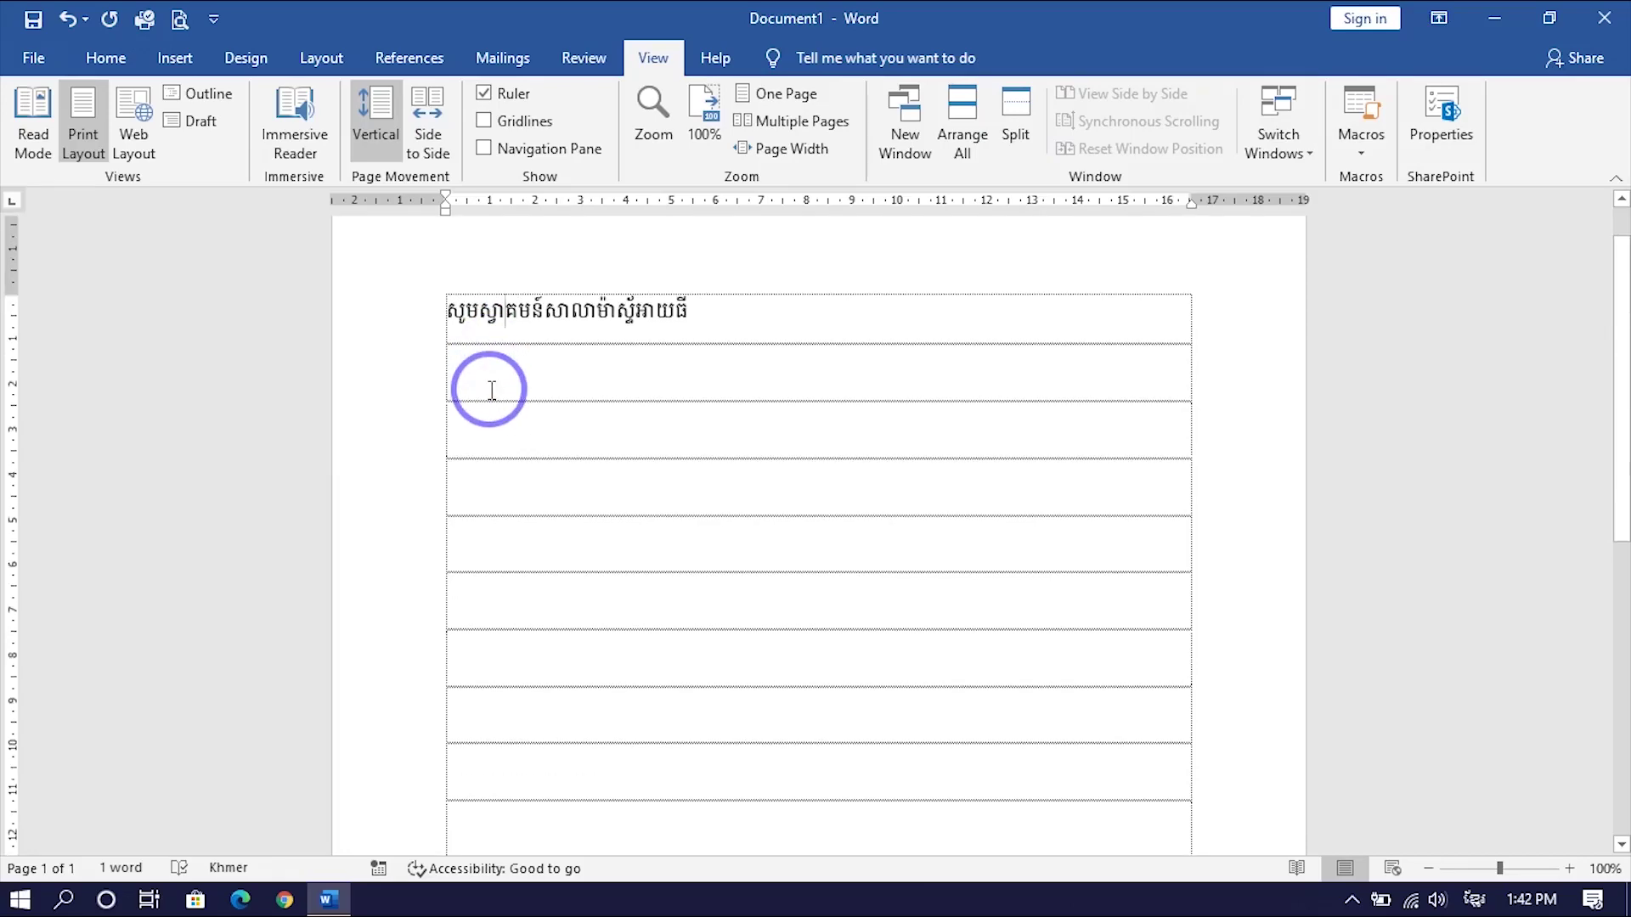
left_click(511, 382)
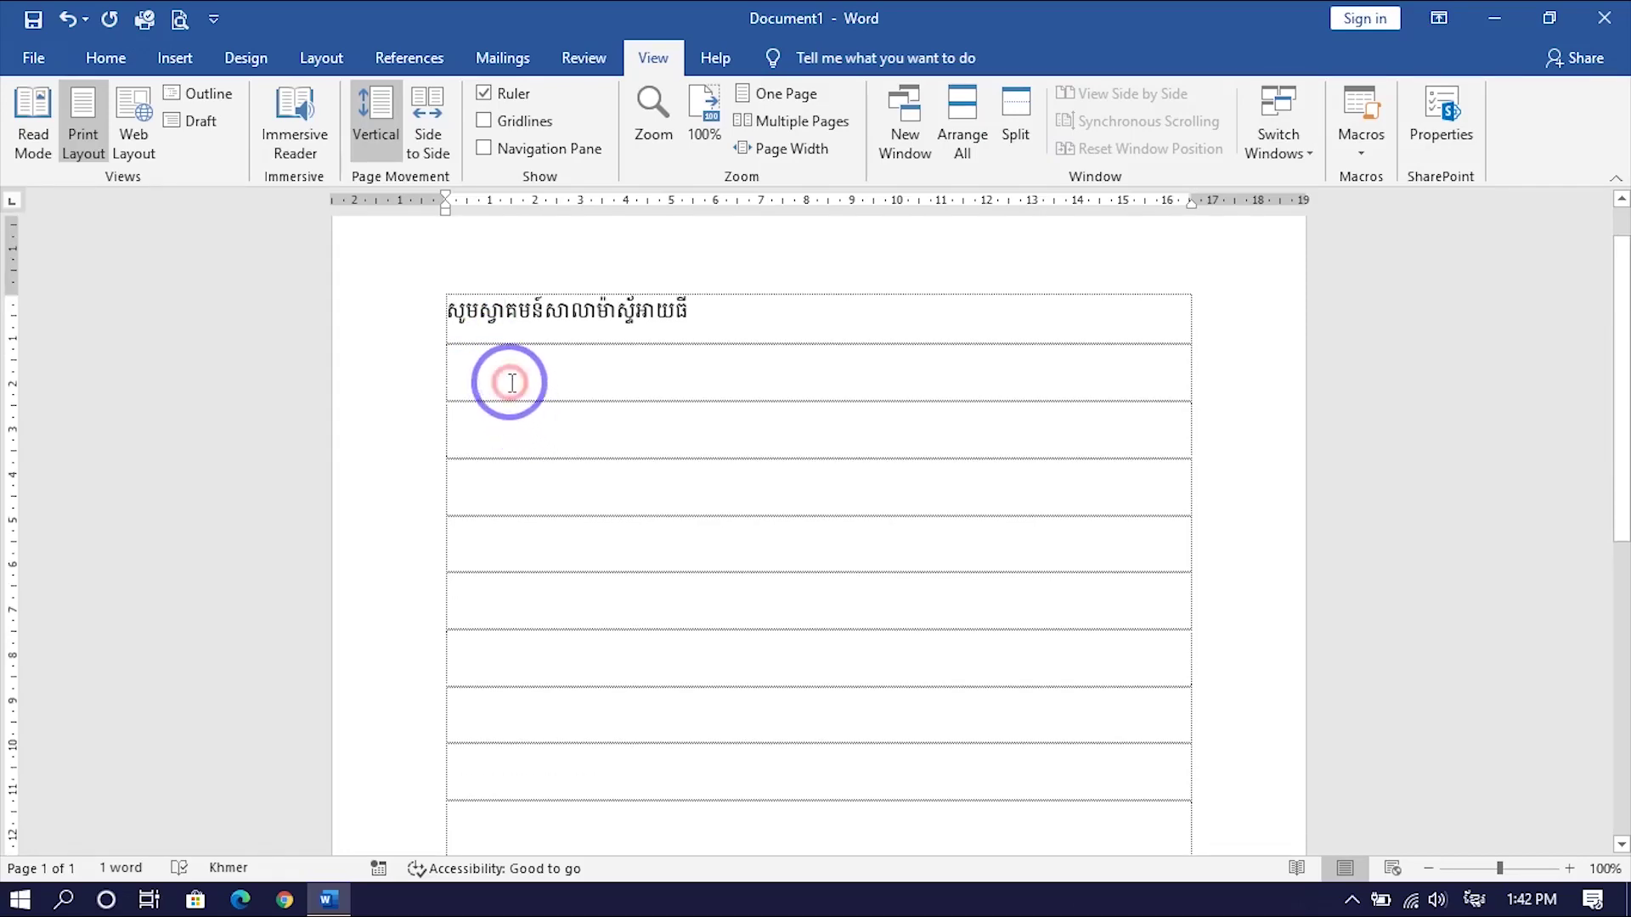
scroll(511, 383, "down", 1)
scroll(513, 386, "down", 2)
scroll(514, 389, "down", 2)
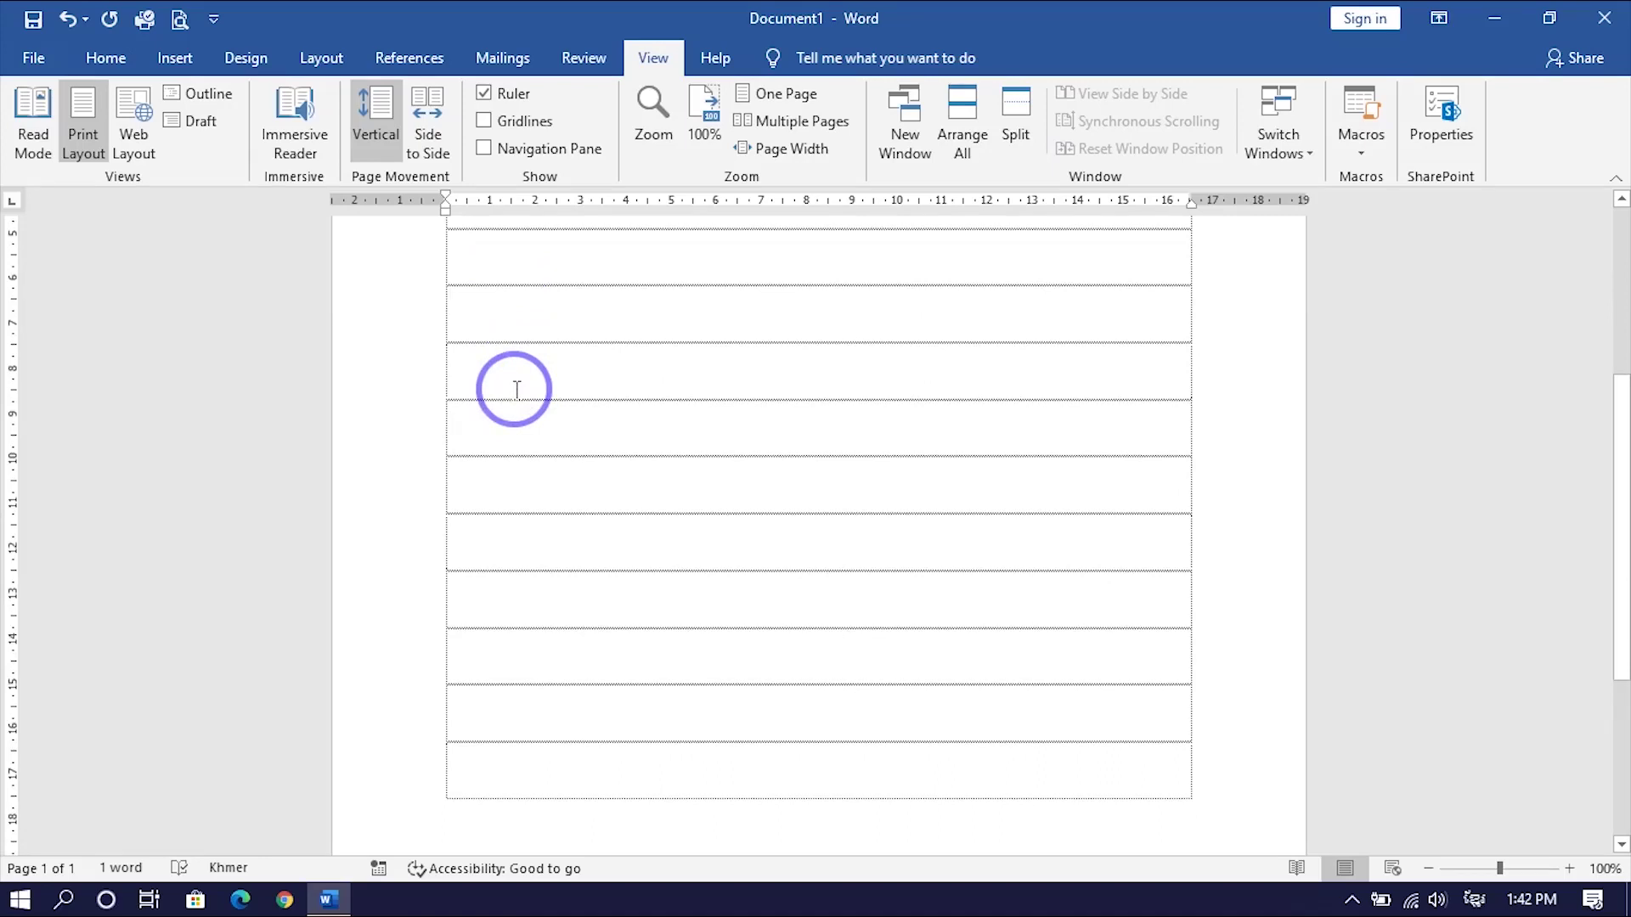
scroll(516, 389, "down", 2)
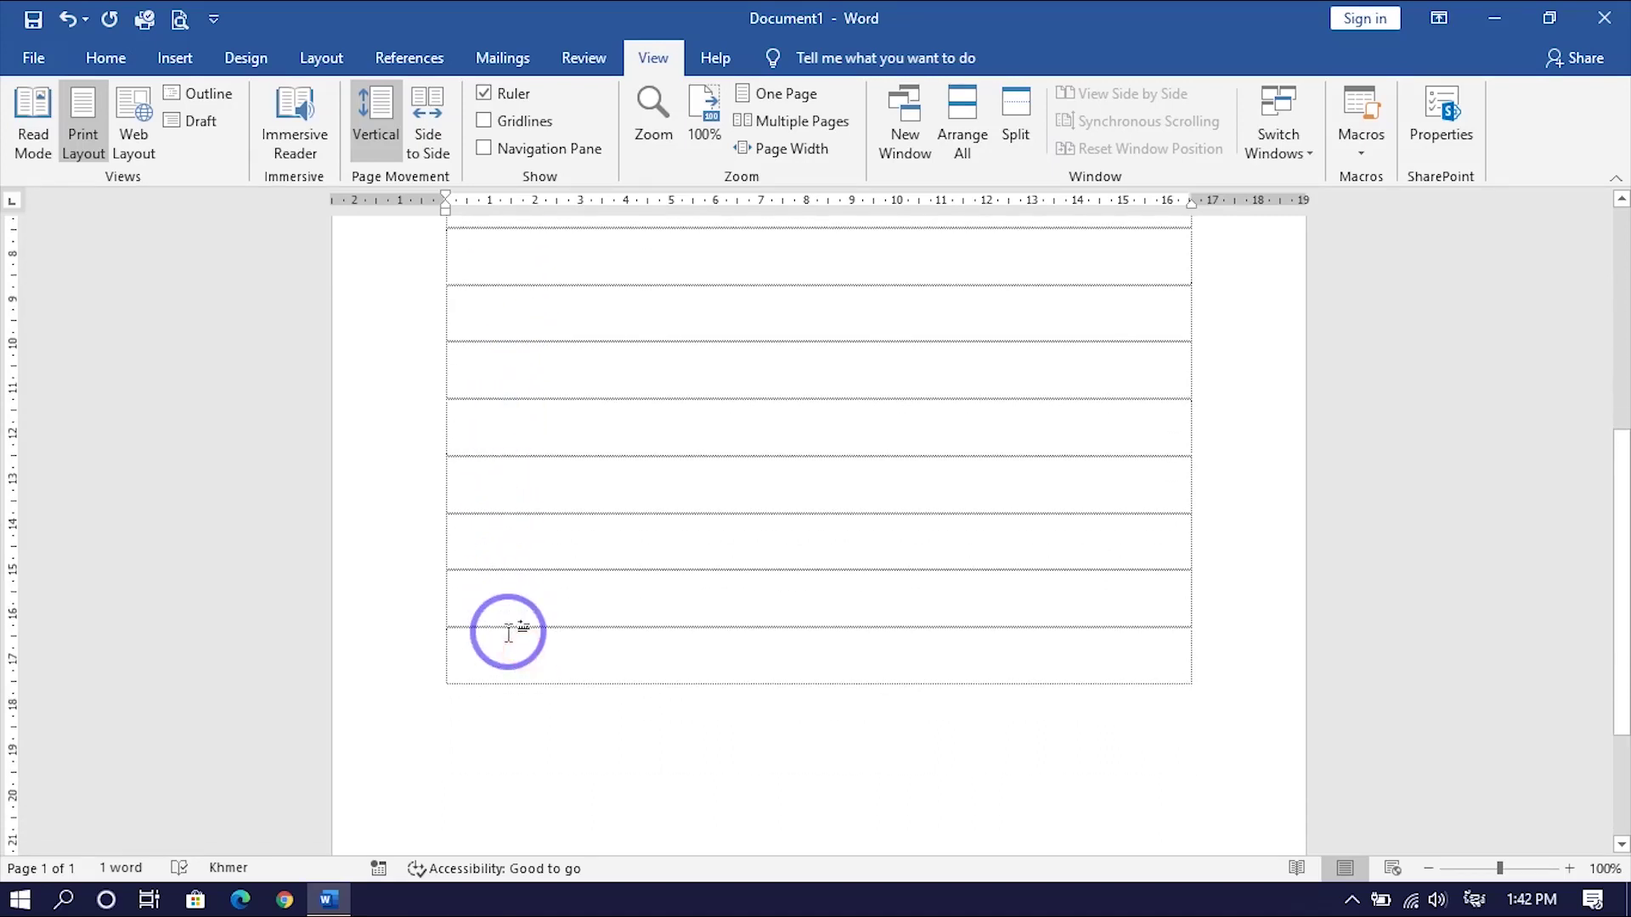
type("សូមស្វាគមន៍")
key("Tab")
- Place the cursor in the new bottom row, then return to the top of the page
scroll(535, 683, "down", 2)
left_click(504, 601)
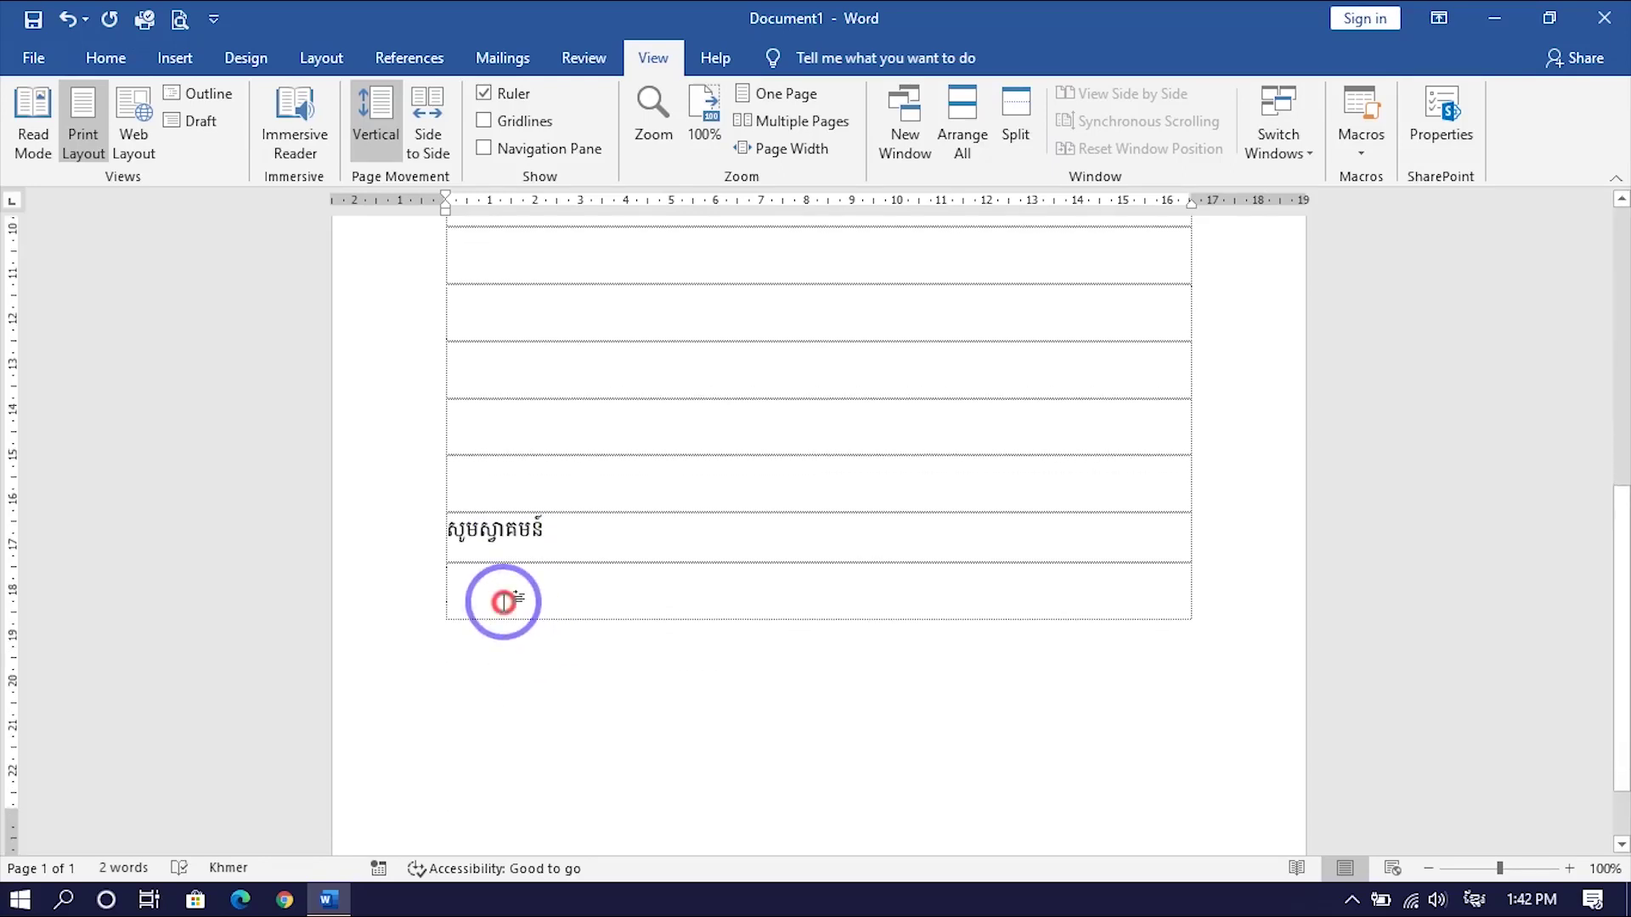
scroll(710, 544, "down", 2)
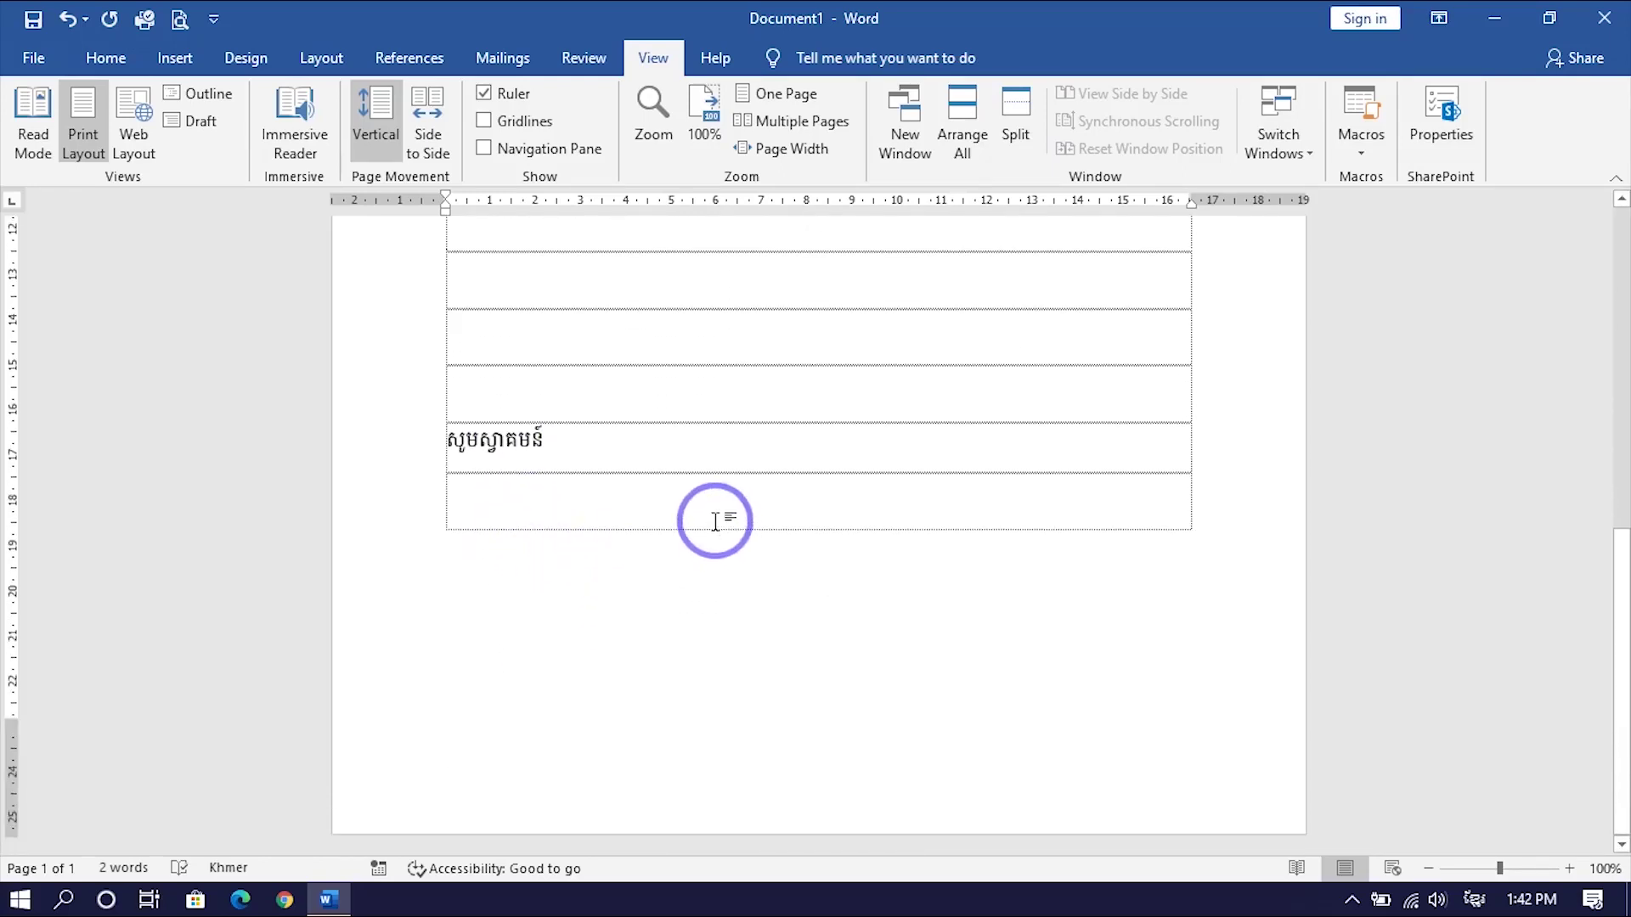
scroll(940, 510, "up", 2)
scroll(940, 510, "up", 3)
scroll(943, 510, "up", 4)
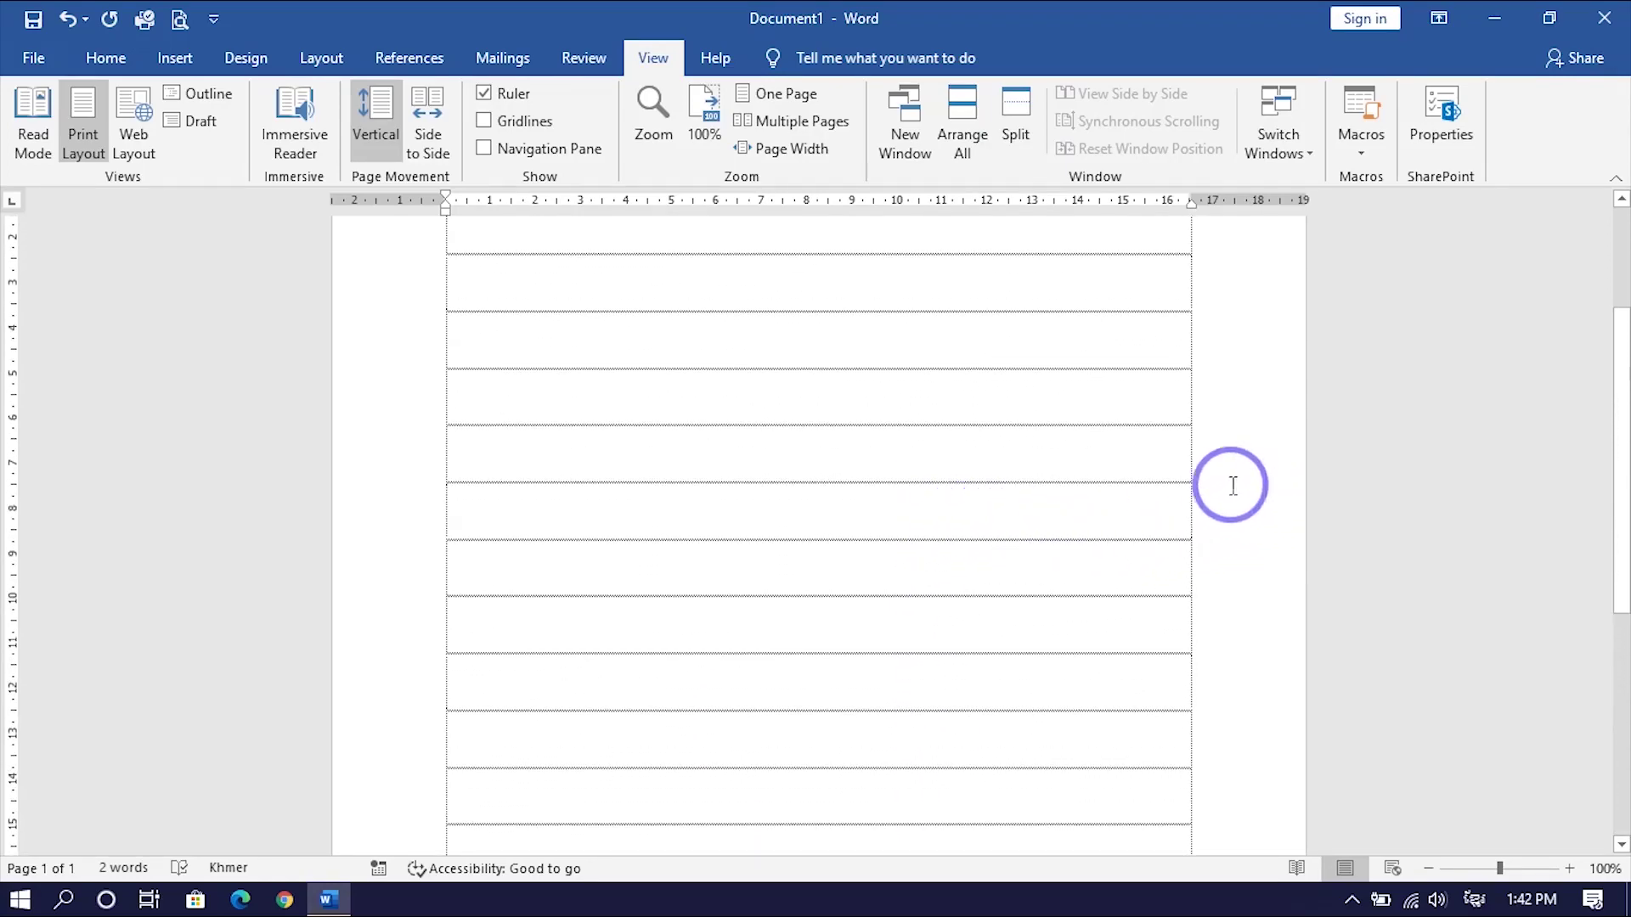
scroll(671, 510, "down", 5)
left_click(514, 671)
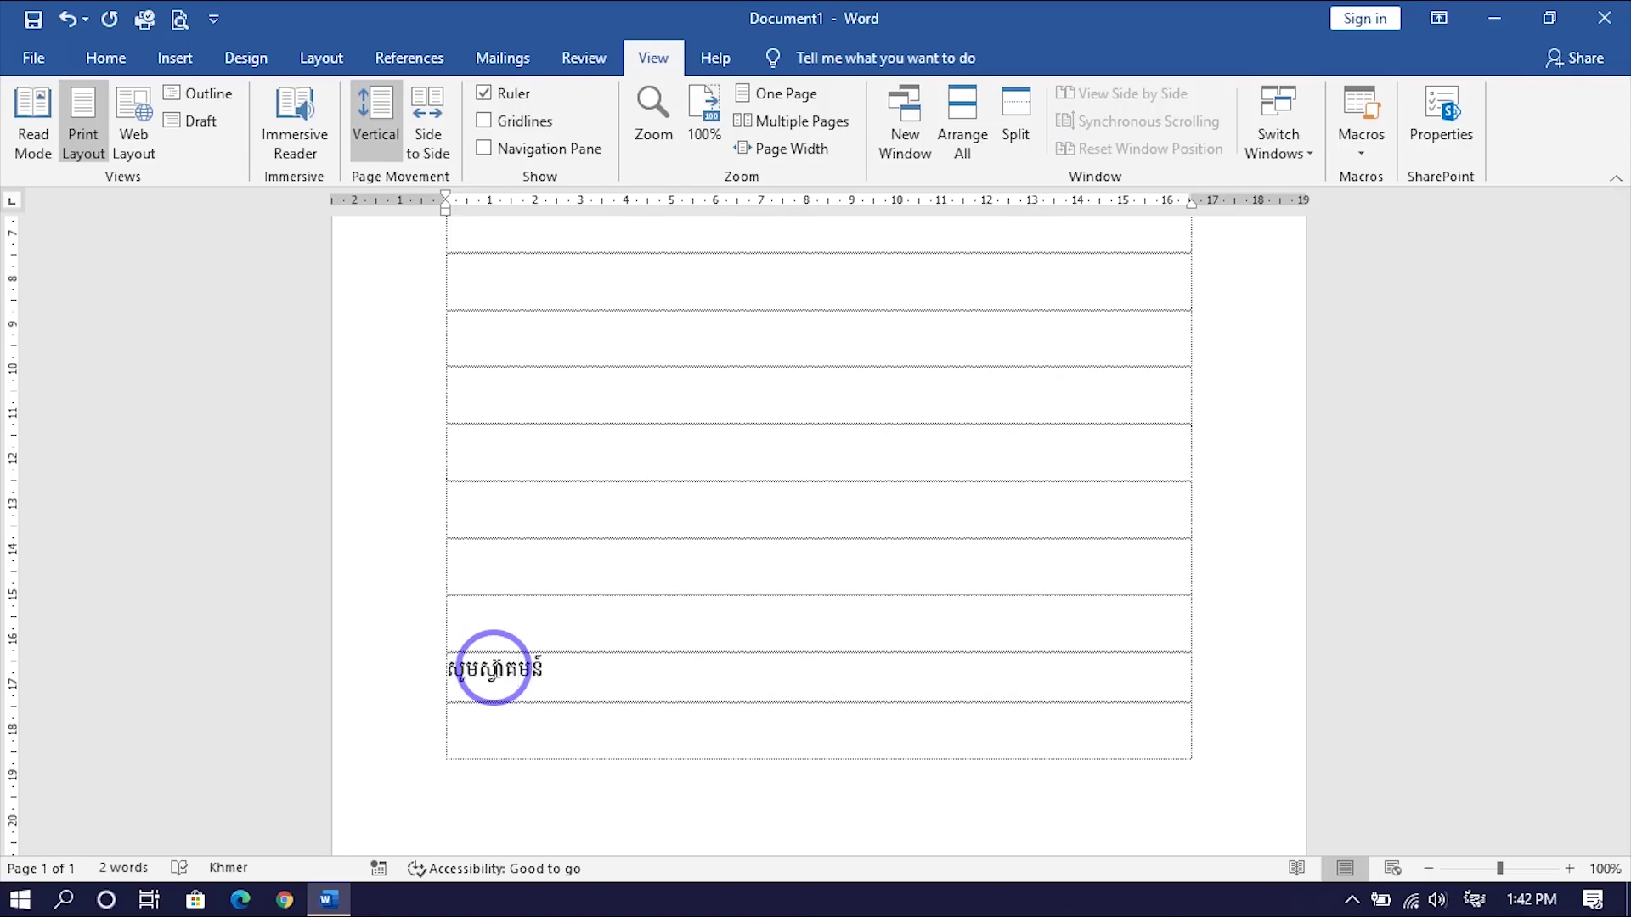
scroll(576, 553, "up", 3)
scroll(579, 549, "up", 2)
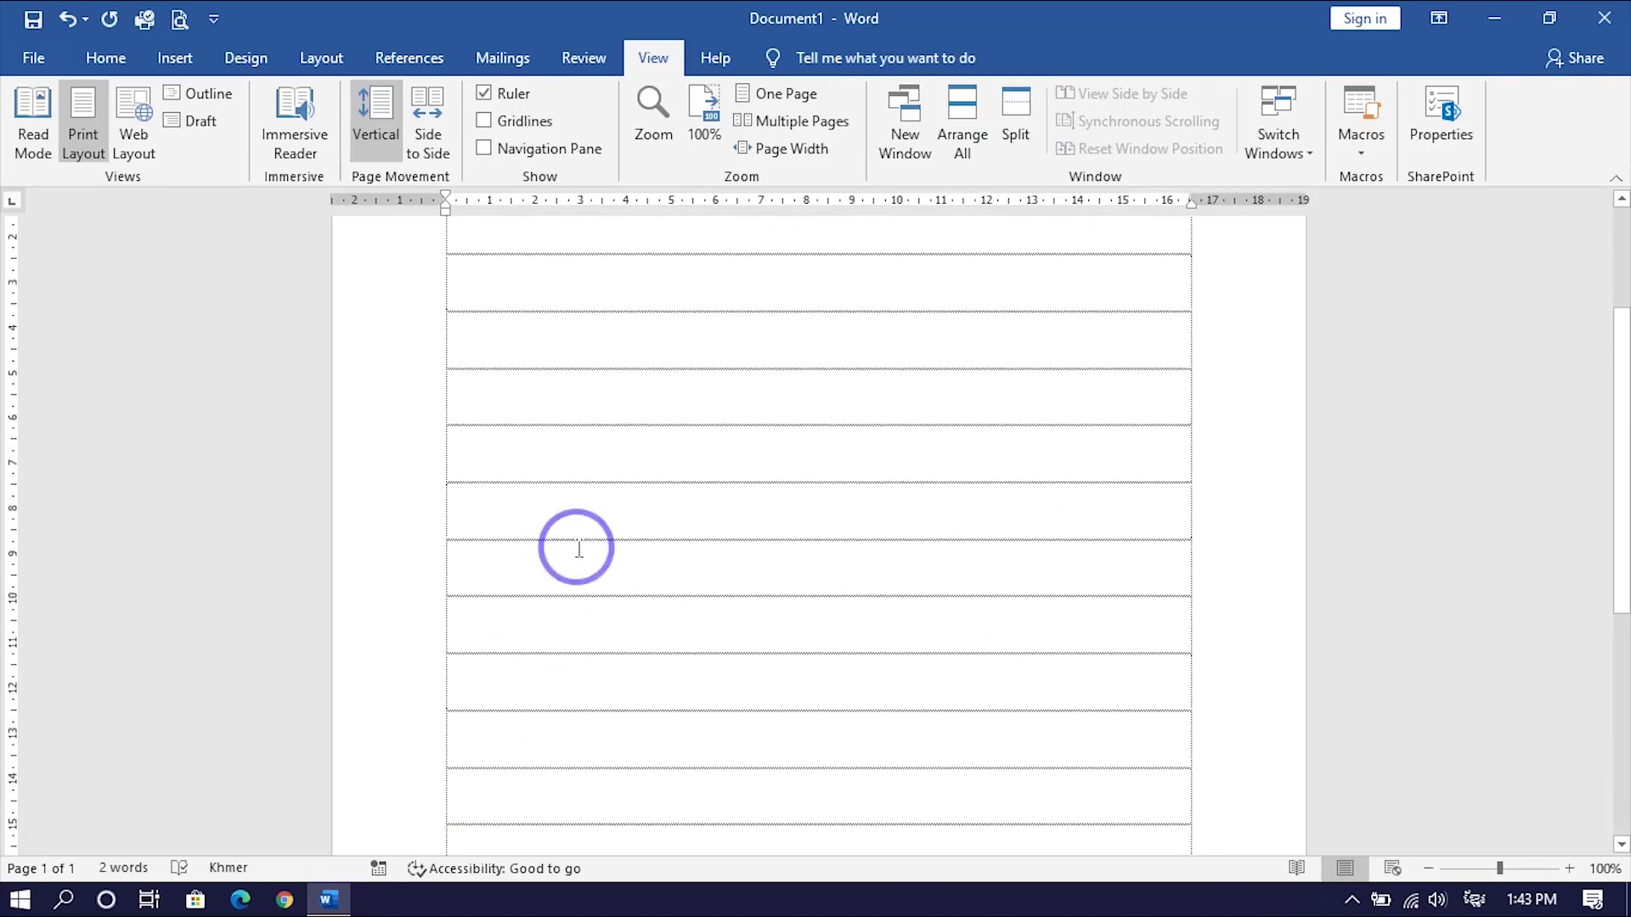
scroll(578, 548, "up", 2)
scroll(576, 476, "up", 2)
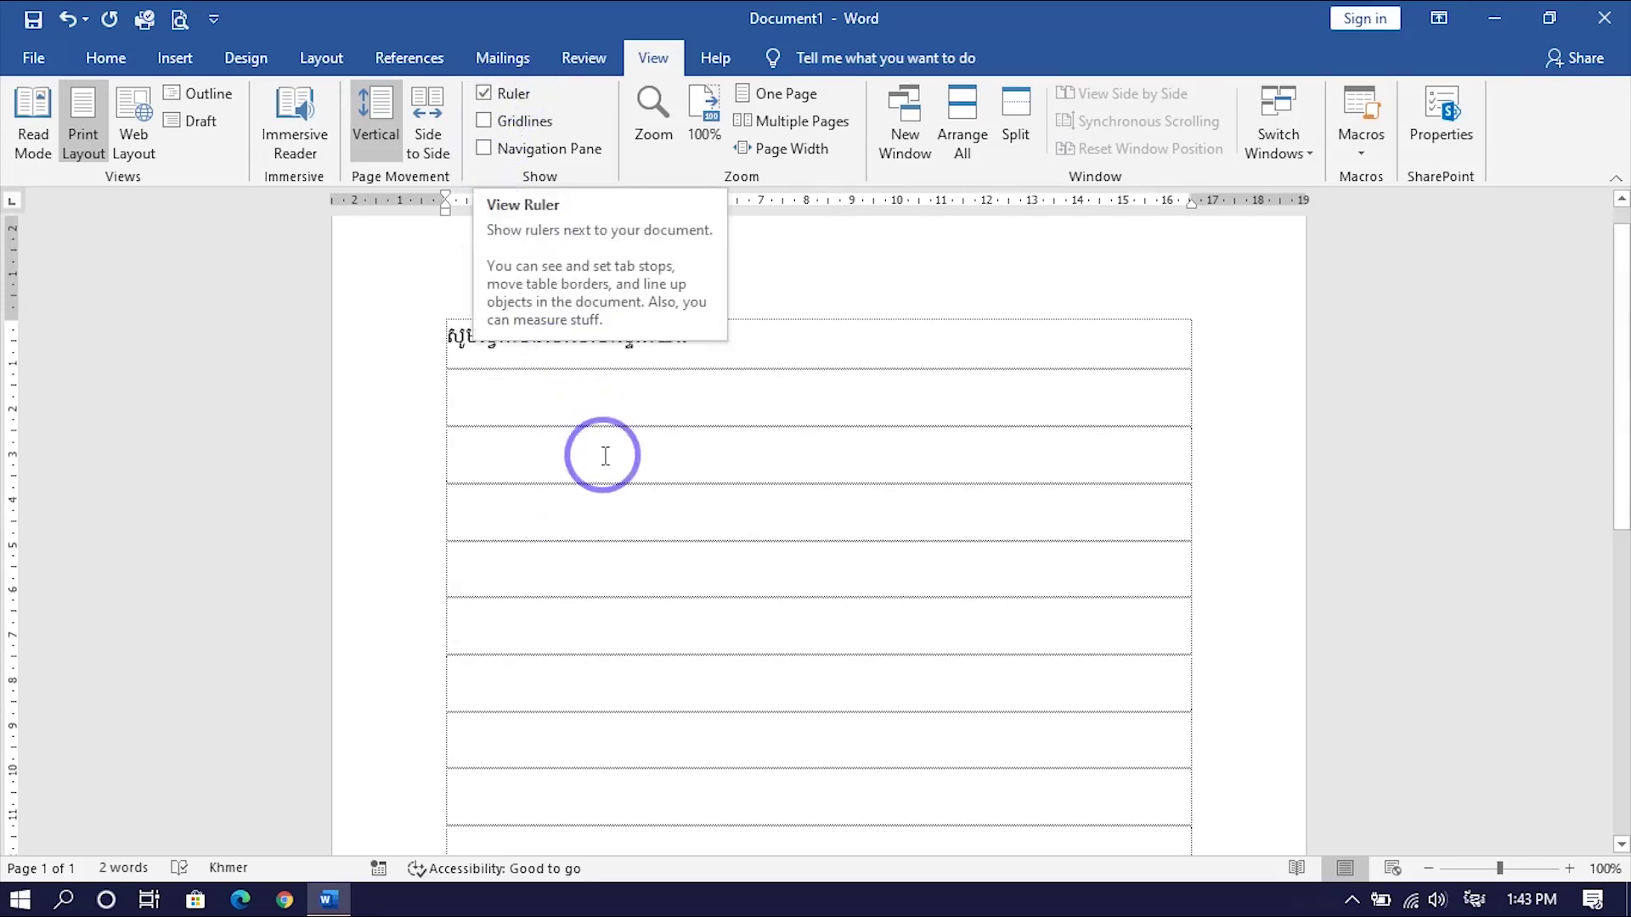
left_click(556, 422)
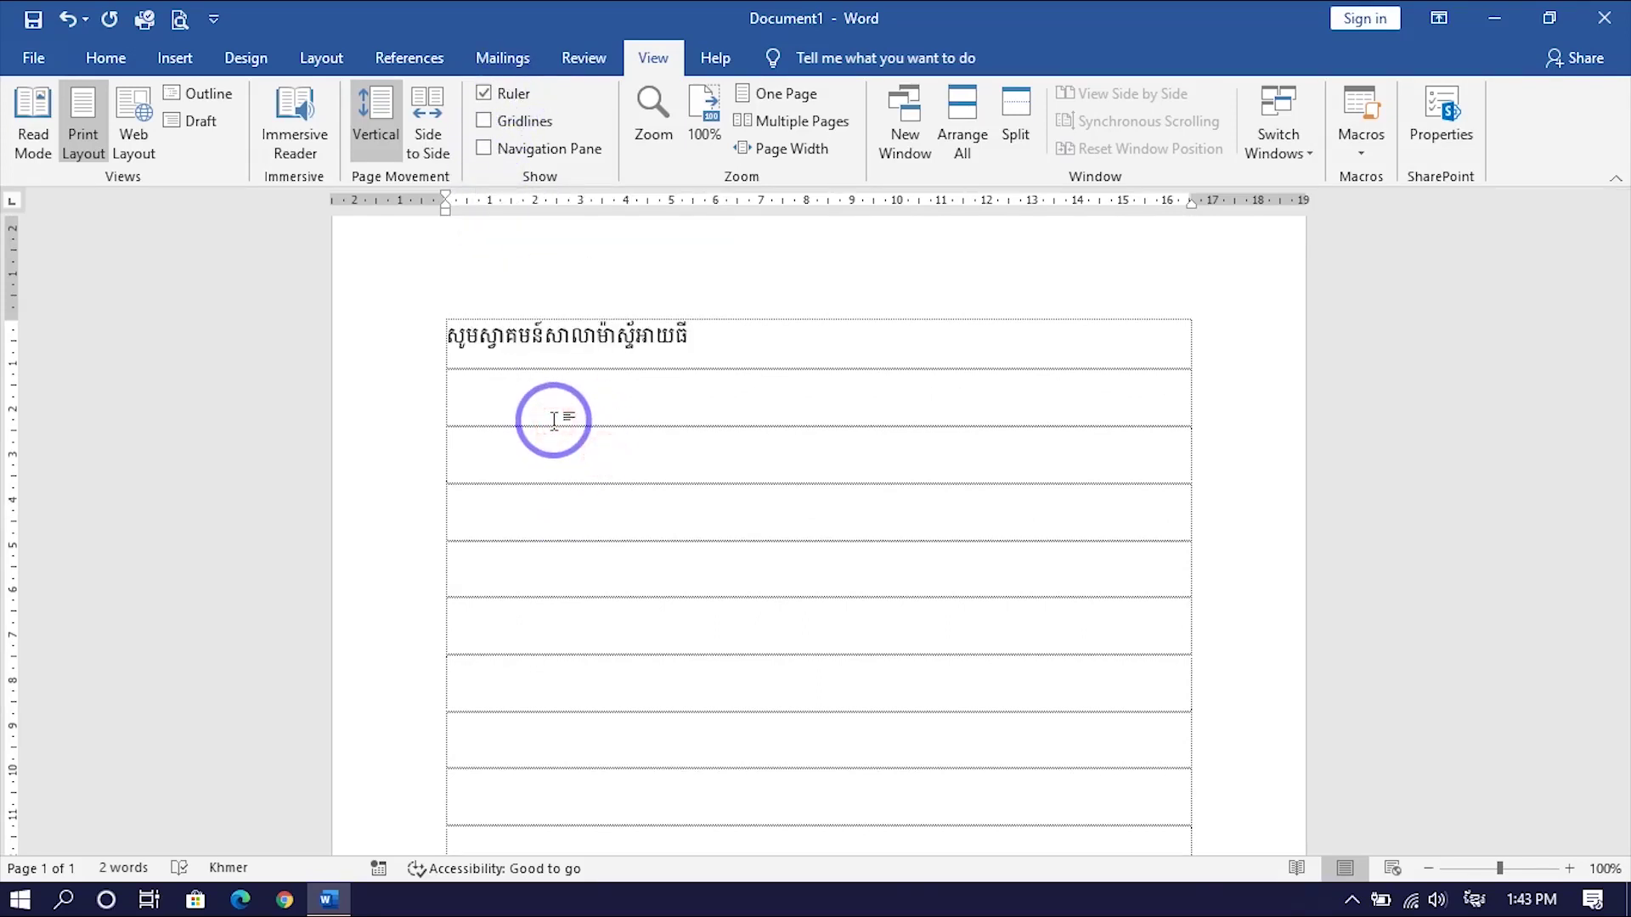